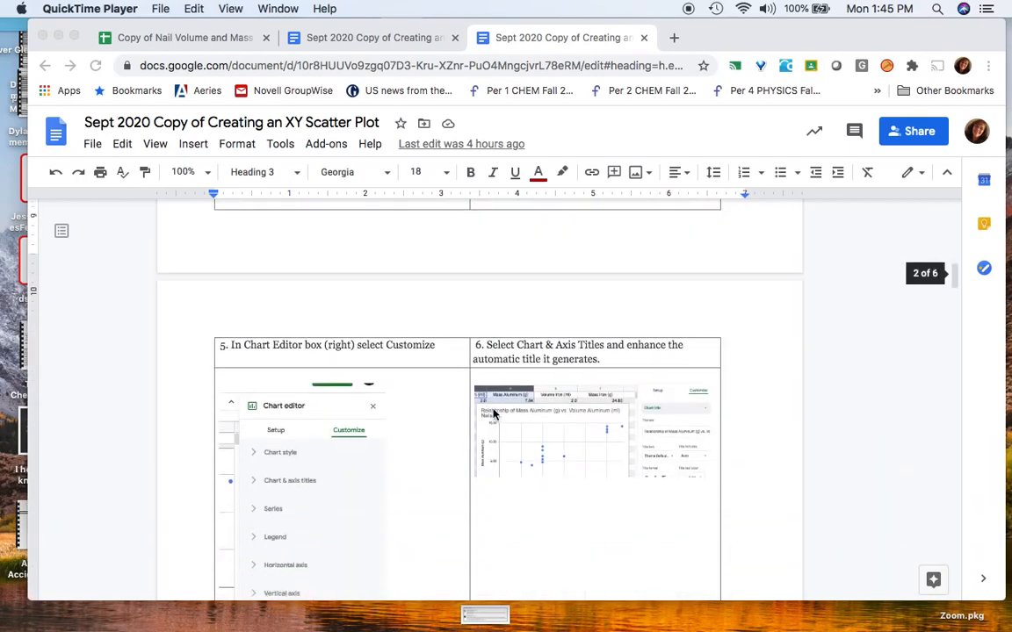
Create a new blank Google Sheets spreadsheet in a new browser tab.
scroll(492, 414, "down", 20)
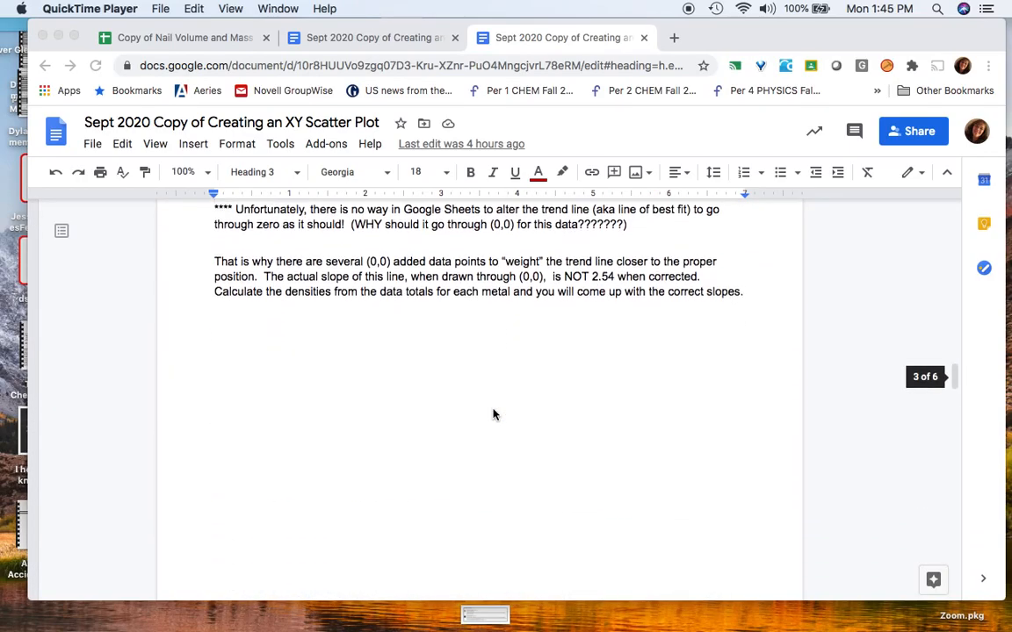
scroll(492, 413, "up", 20)
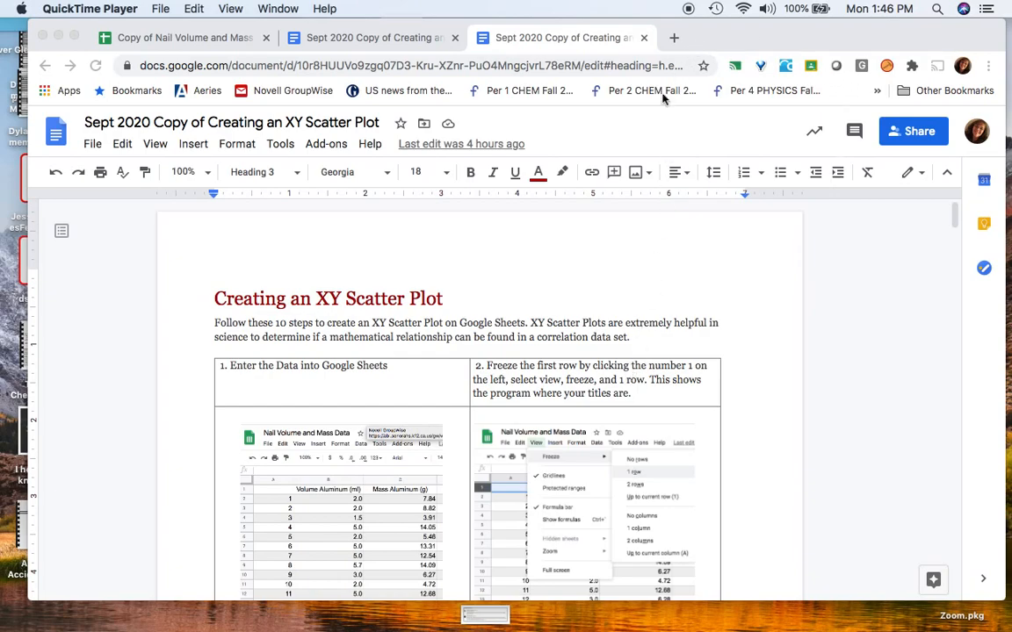
left_click(674, 38)
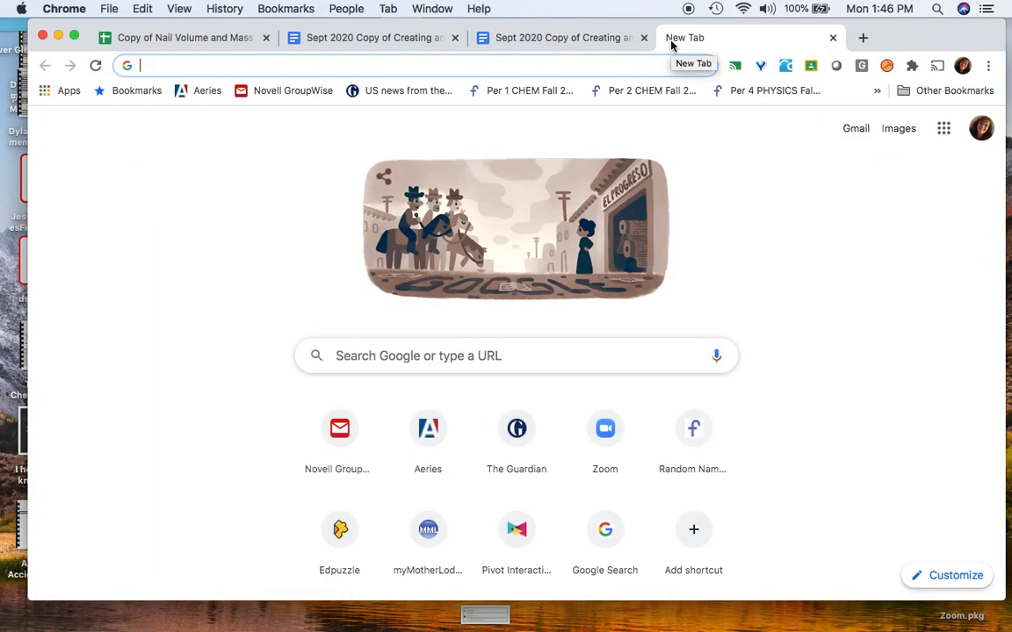
left_click(943, 131)
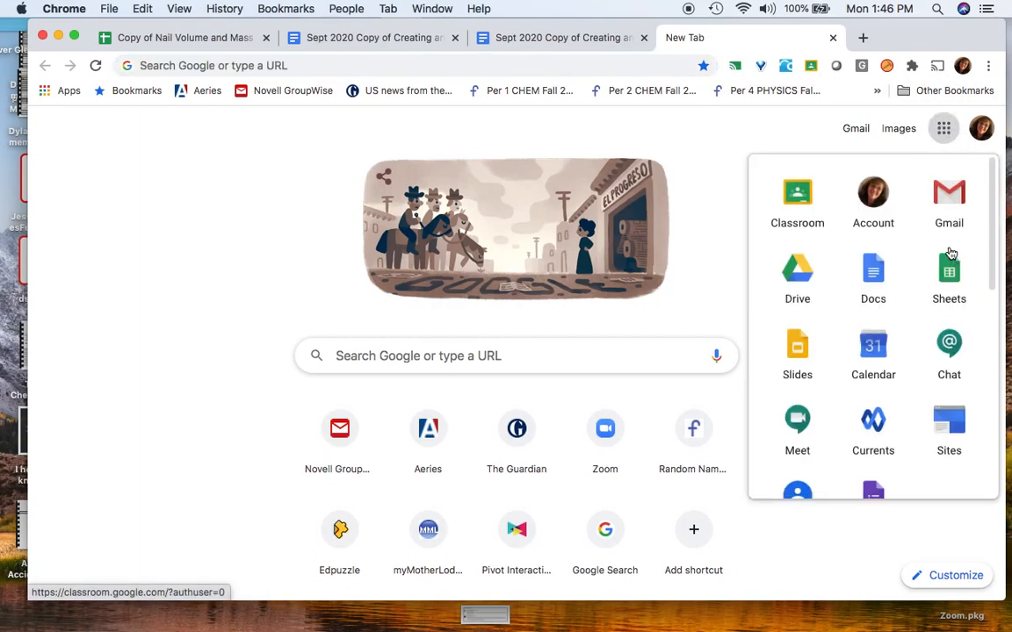
left_click(950, 272)
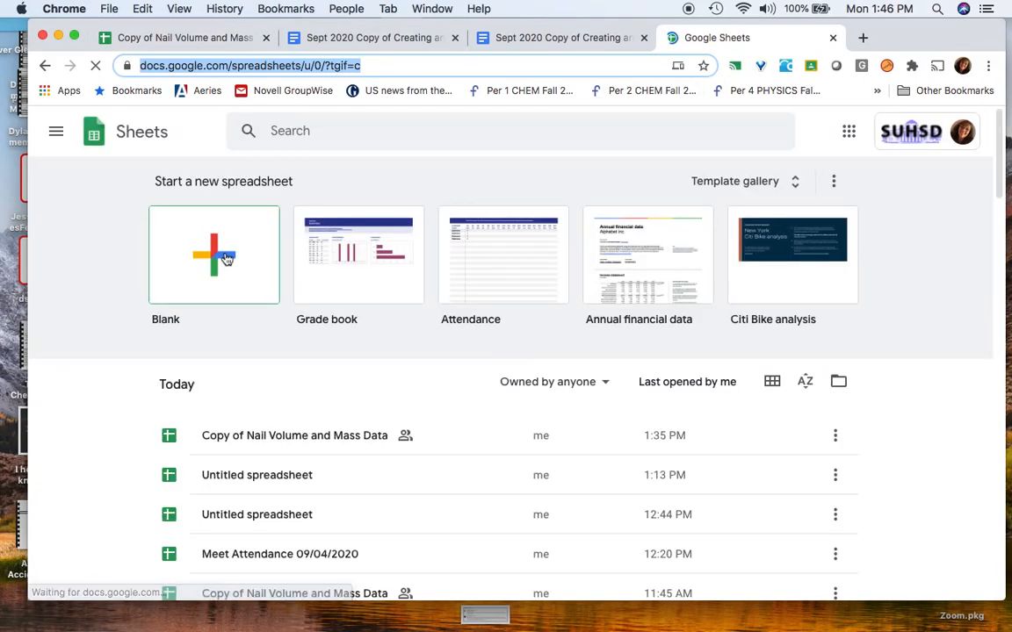
left_click(226, 258)
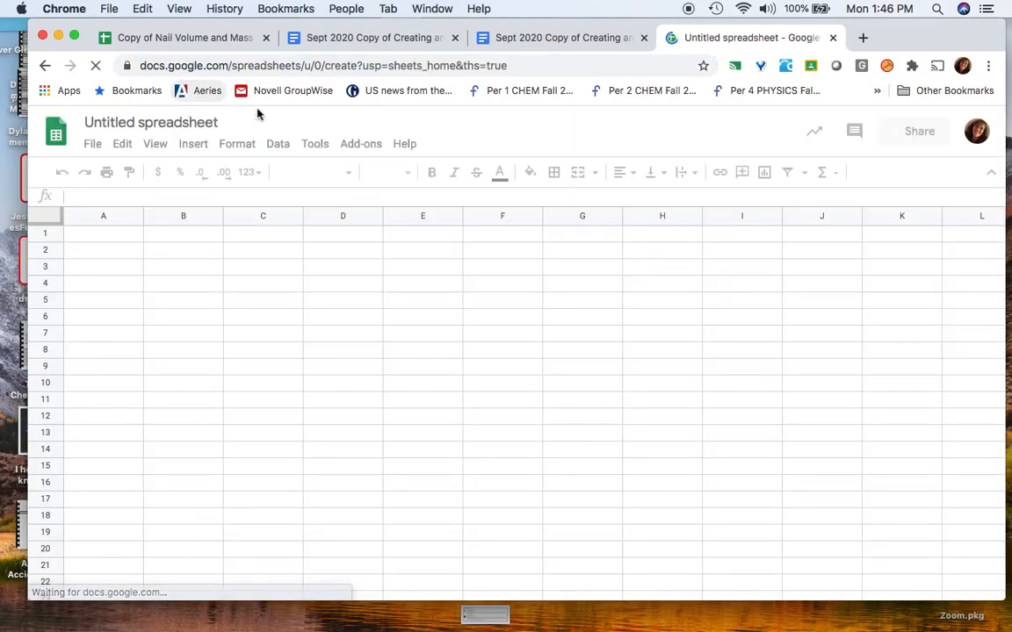
Switch to the Copy of Nail Volume and Mass Data spreadsheet and freeze its first row.
left_click(171, 38)
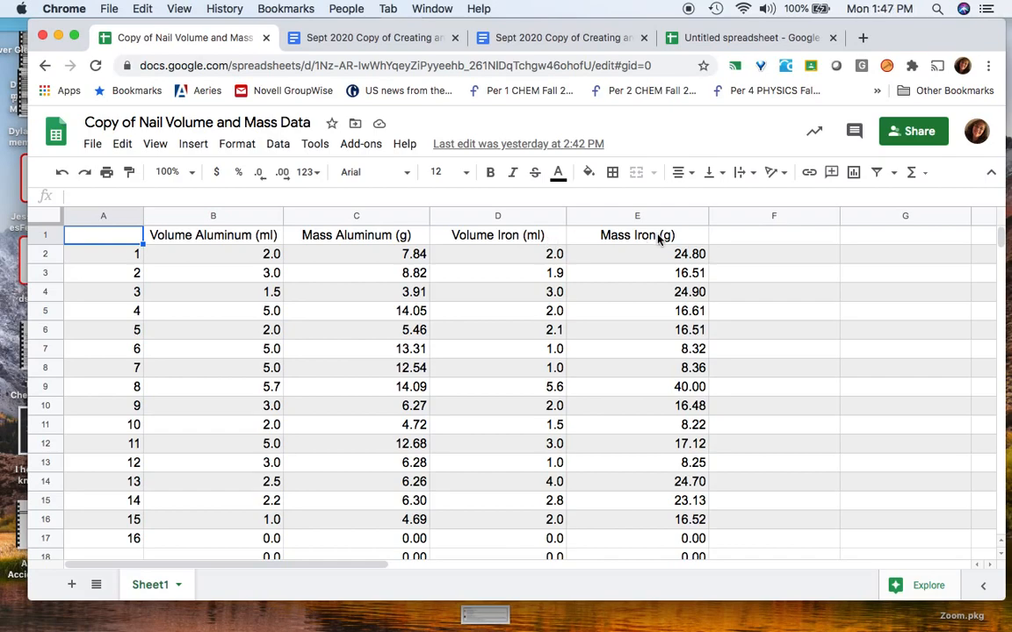
scroll(440, 271, "down", 4)
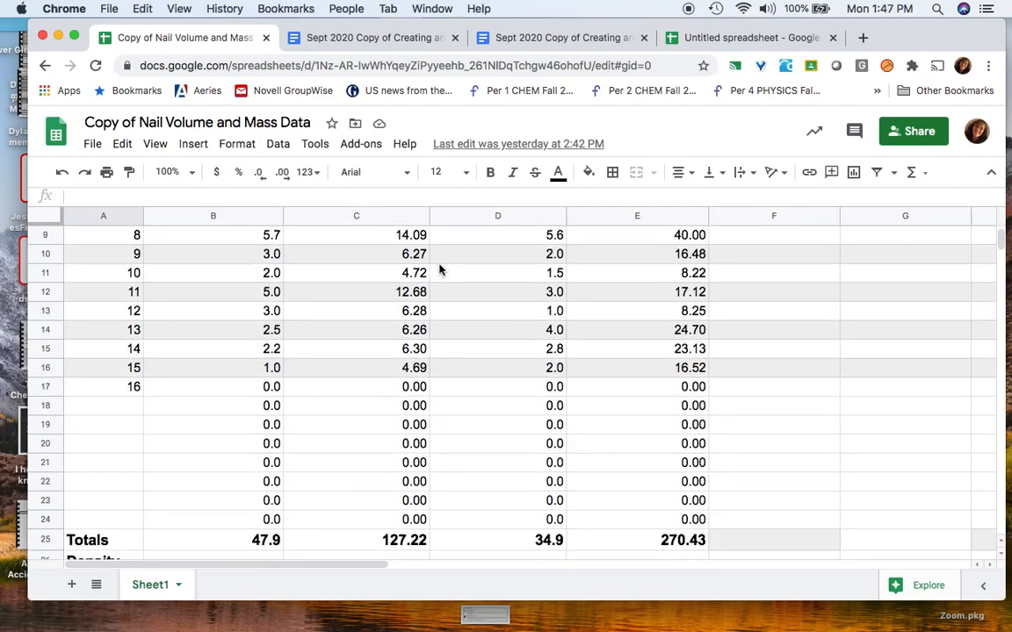
scroll(440, 271, "down", 1)
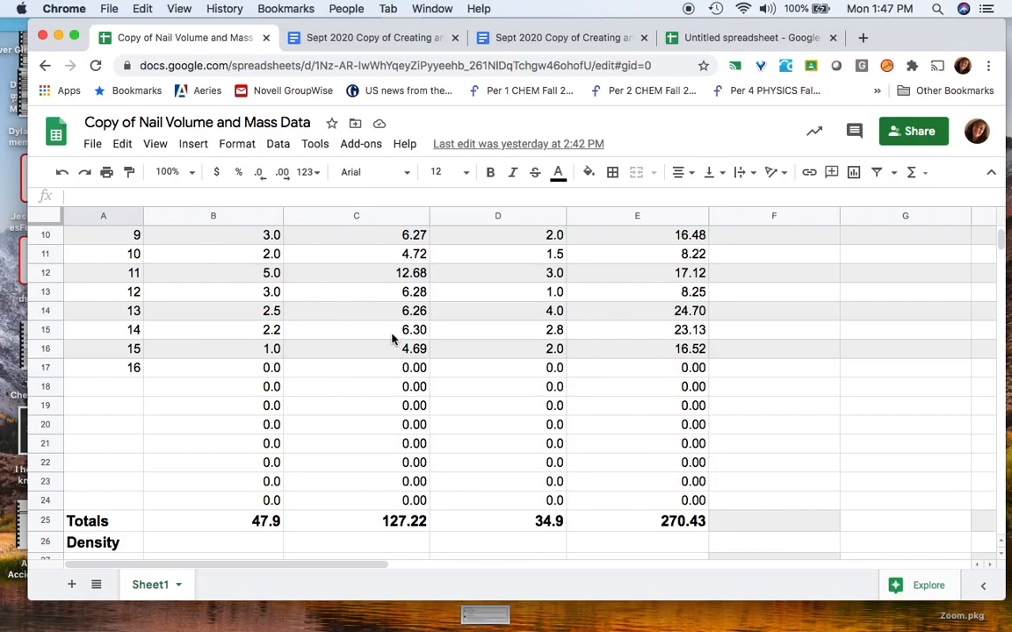
scroll(454, 342, "up", 3)
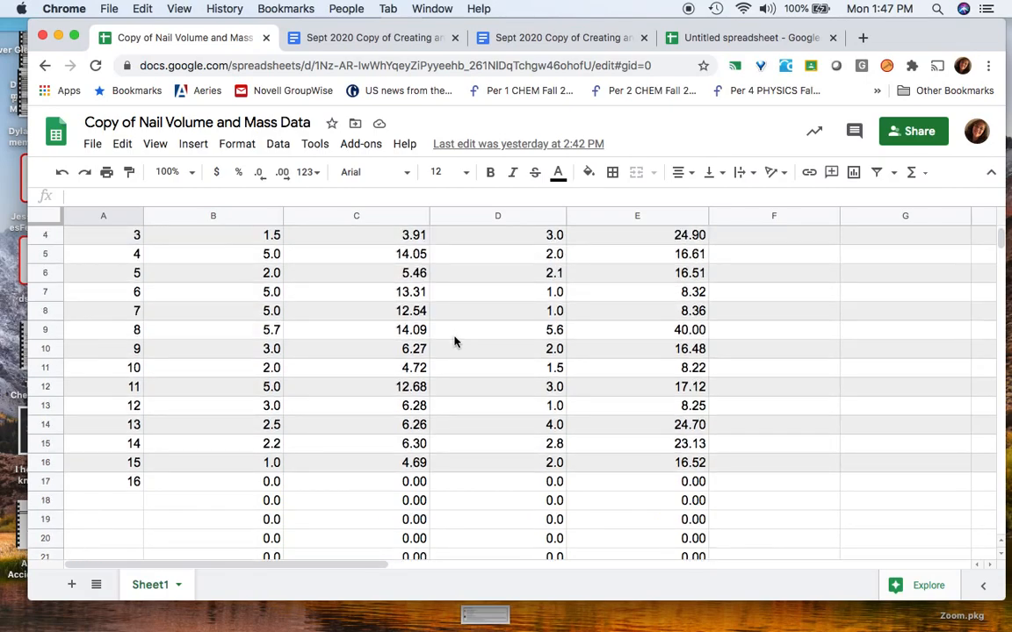
scroll(455, 342, "up", 2)
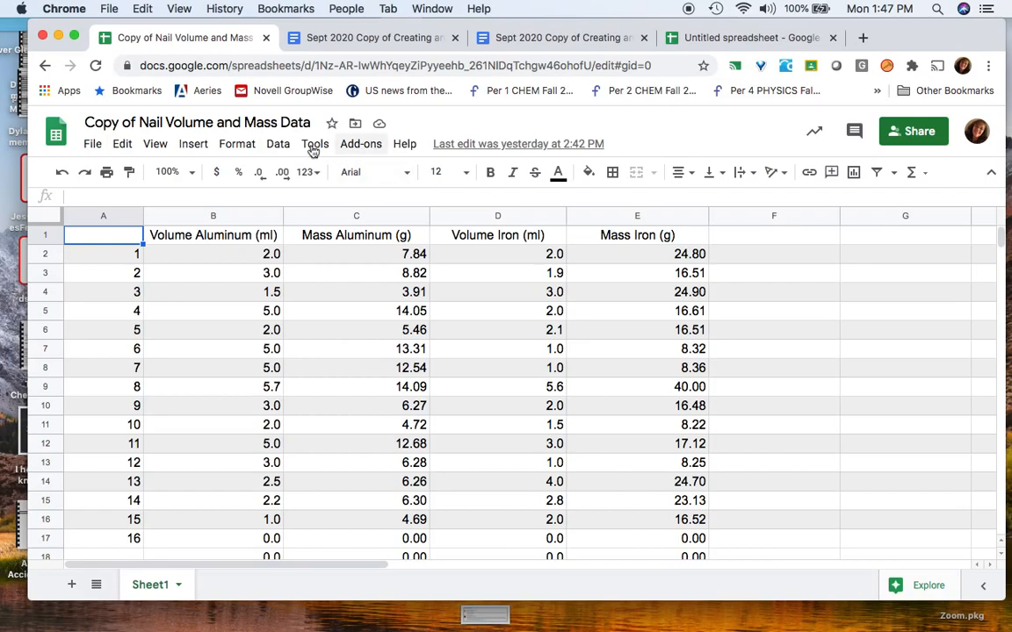
left_click(42, 235)
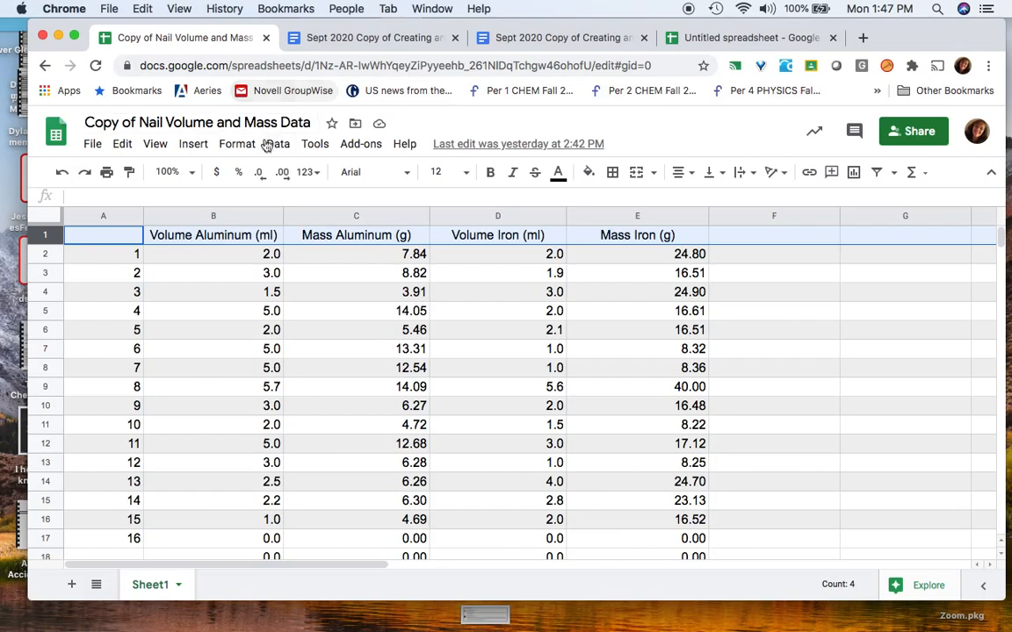
left_click(156, 146)
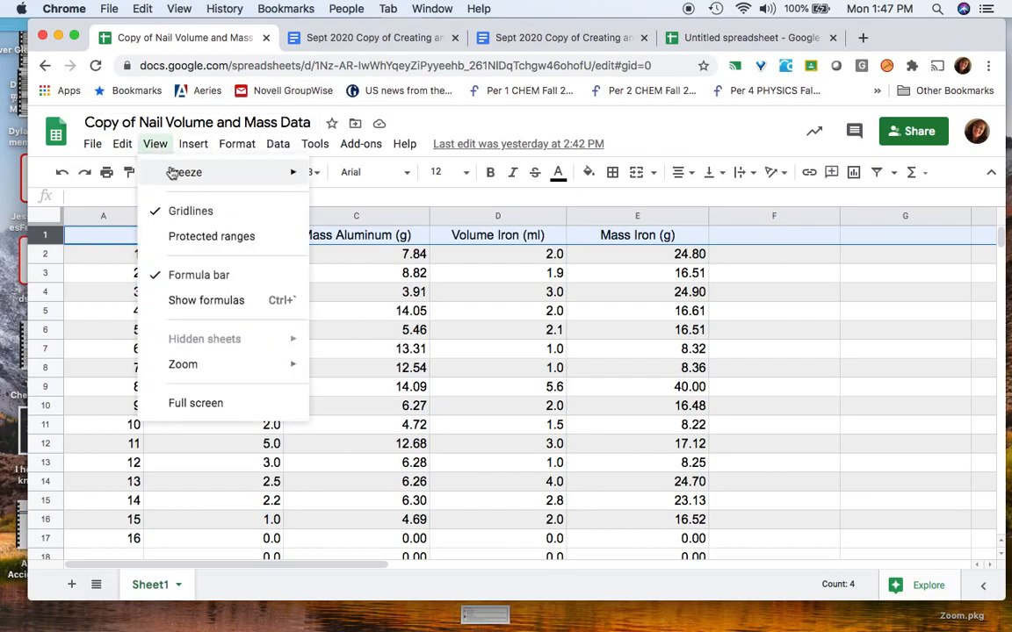
mouse_move(173, 173)
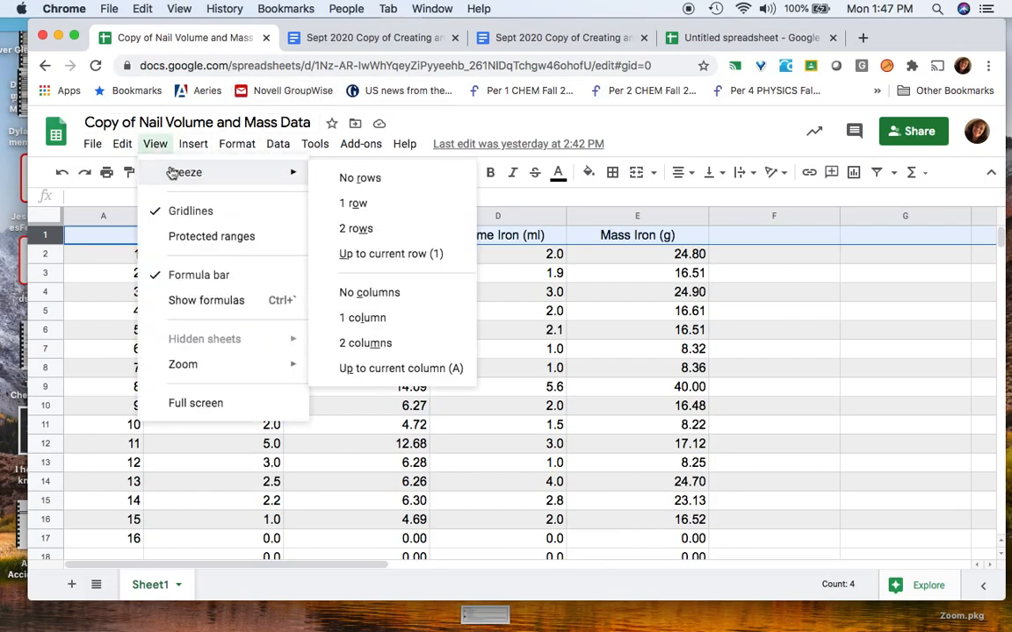
left_click(319, 208)
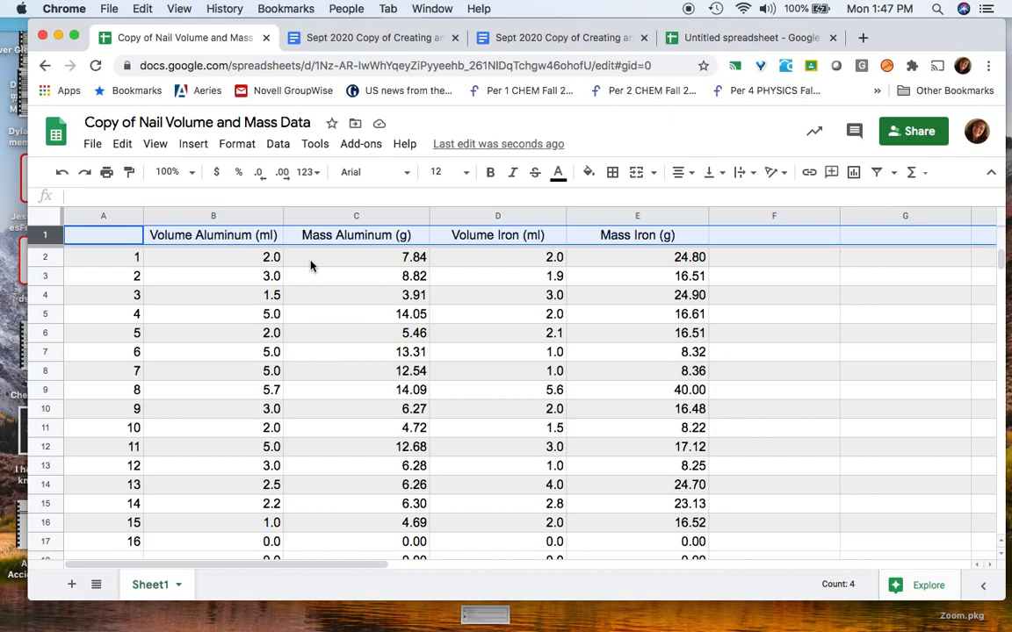
left_click(187, 257)
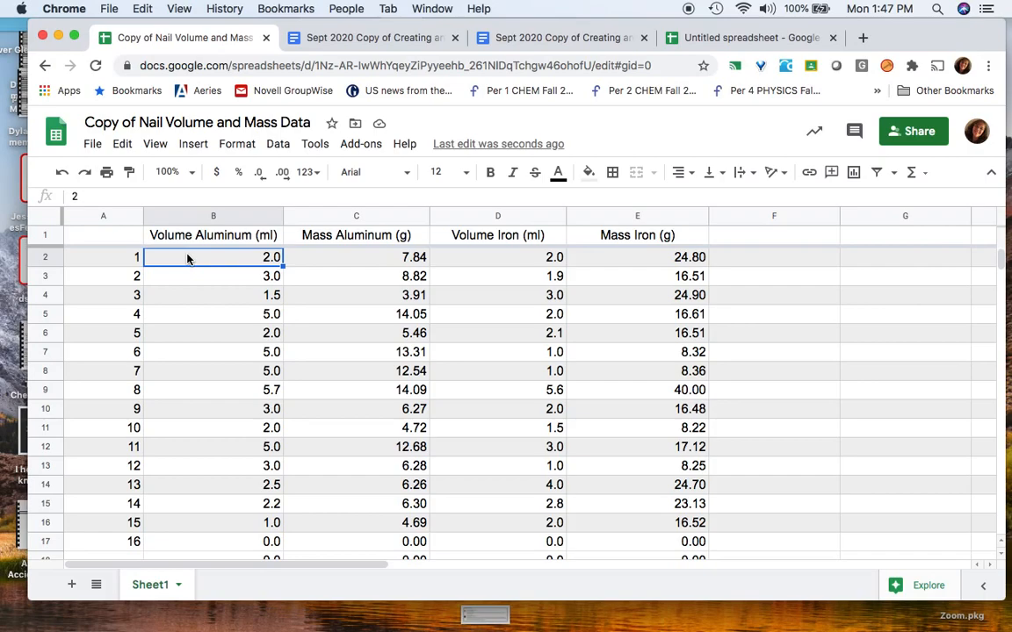
left_click(159, 239)
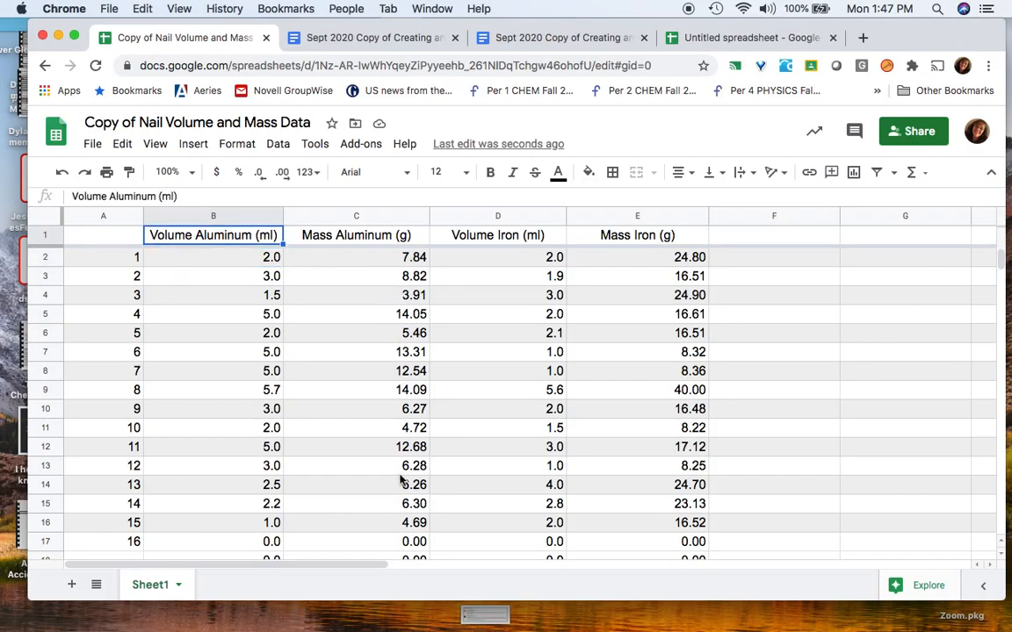
left_click(403, 447)
scroll(395, 447, "down", 1)
right_click(392, 435)
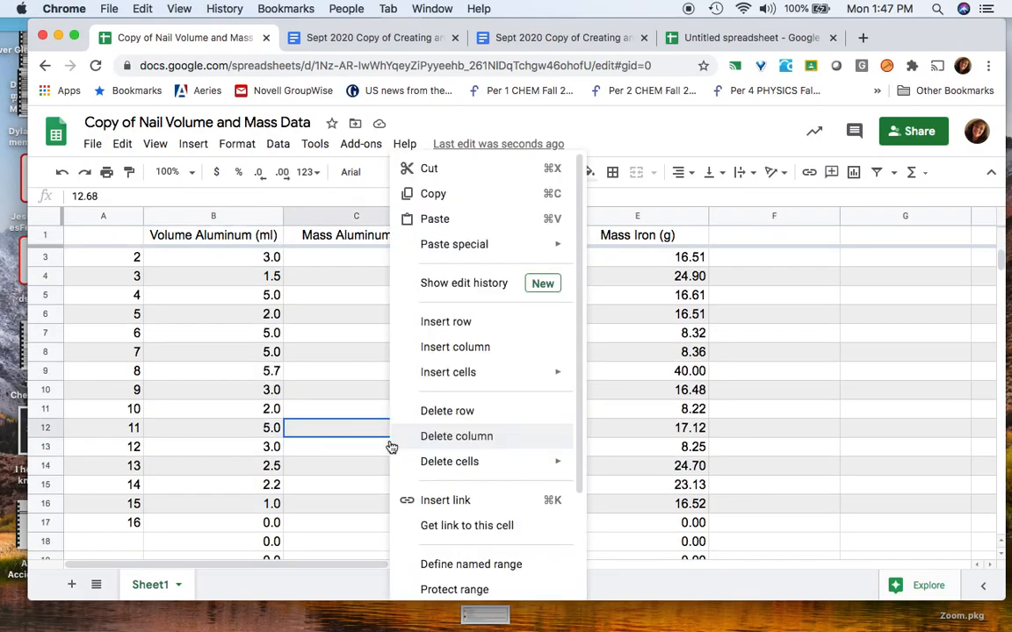
left_click(795, 448)
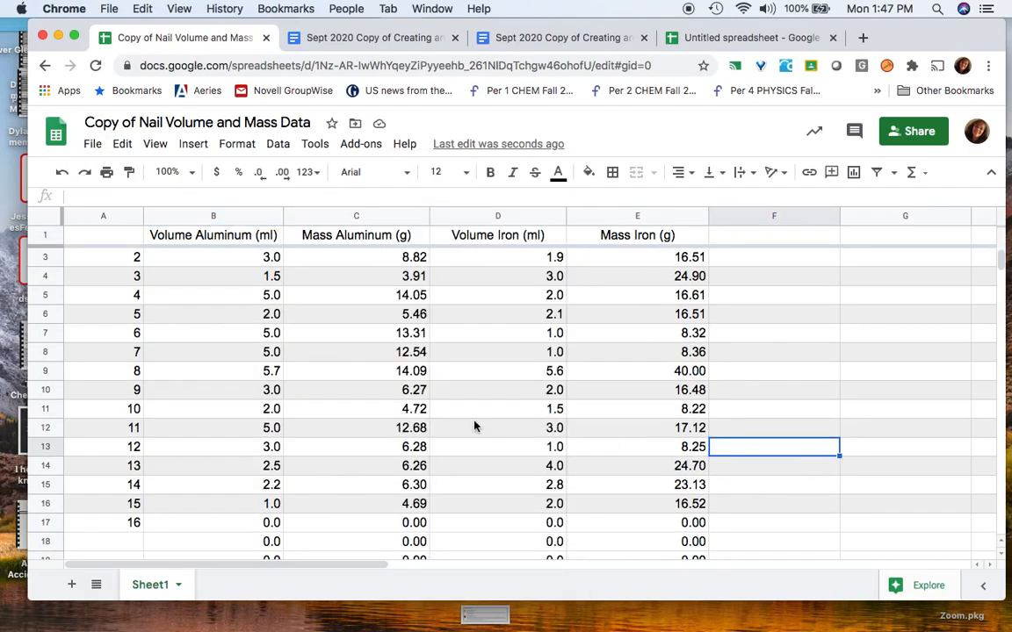
scroll(296, 351, "up", 1)
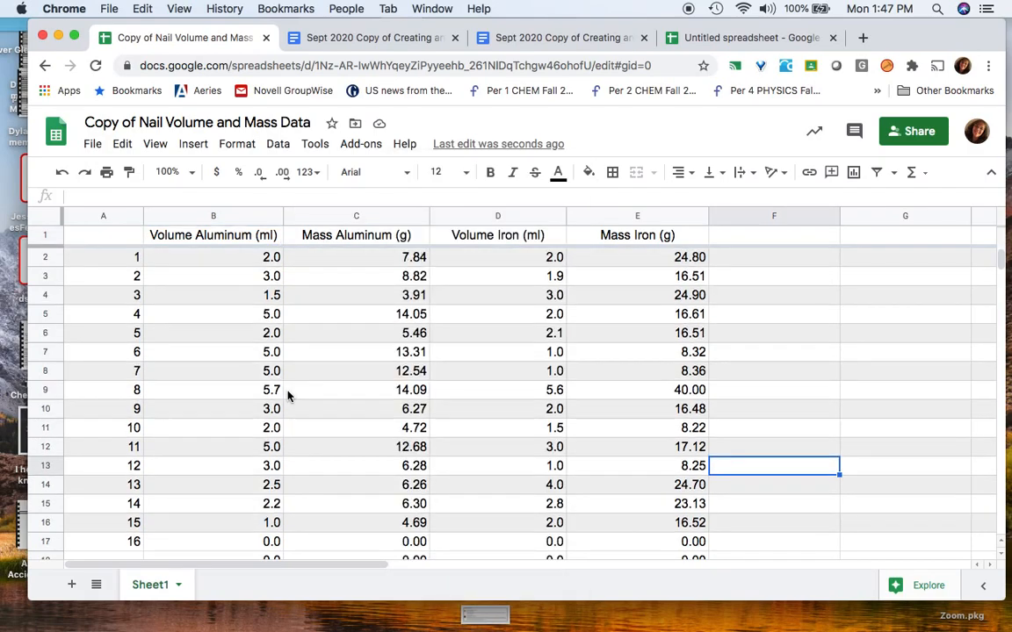
Copy the aluminum volume and mass data in B1:C17 and paste it at cell A1 of the untitled spreadsheet.
left_click(178, 237)
scroll(353, 425, "down", 4)
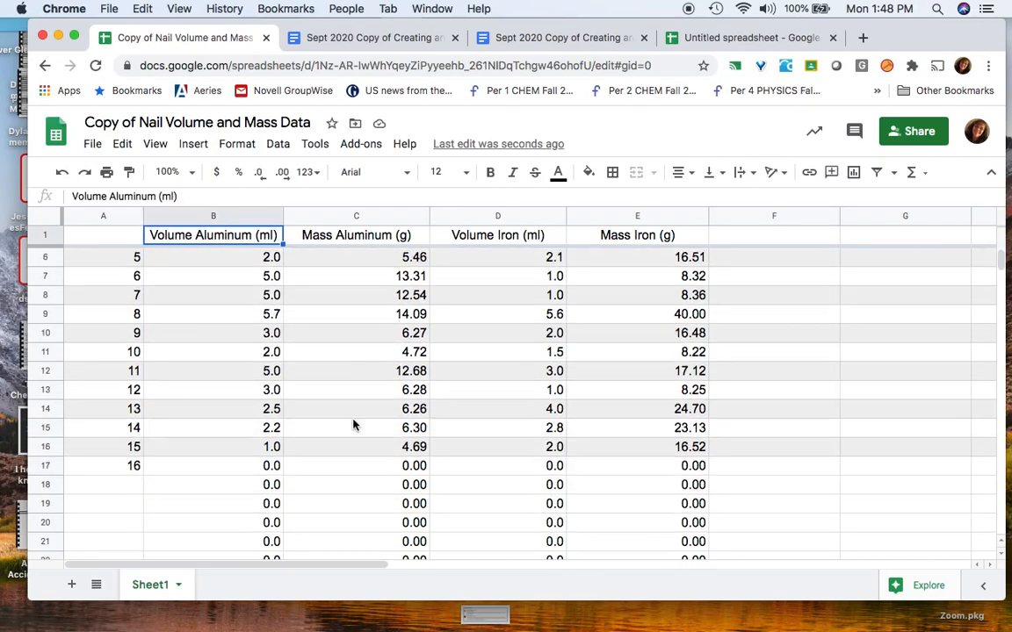
left_click(424, 472, "shift")
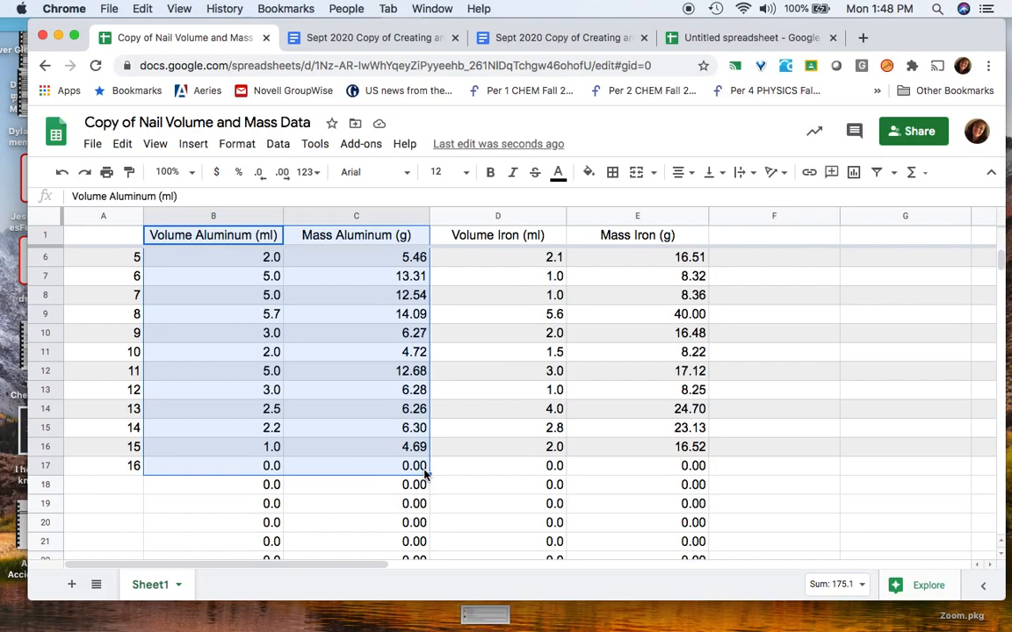
key("super+c")
left_click(721, 35)
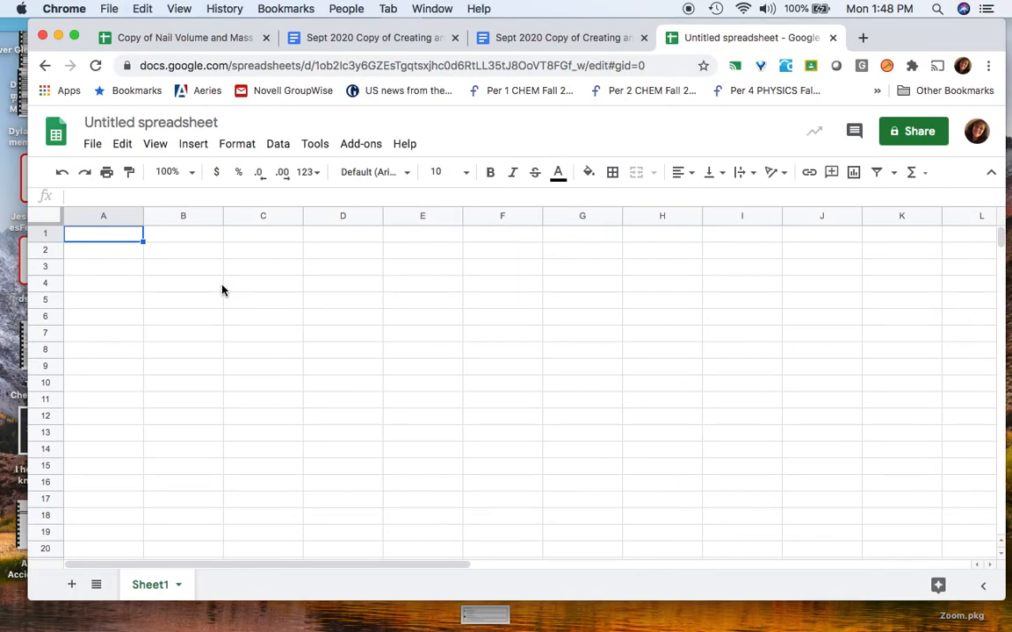
key("super+v")
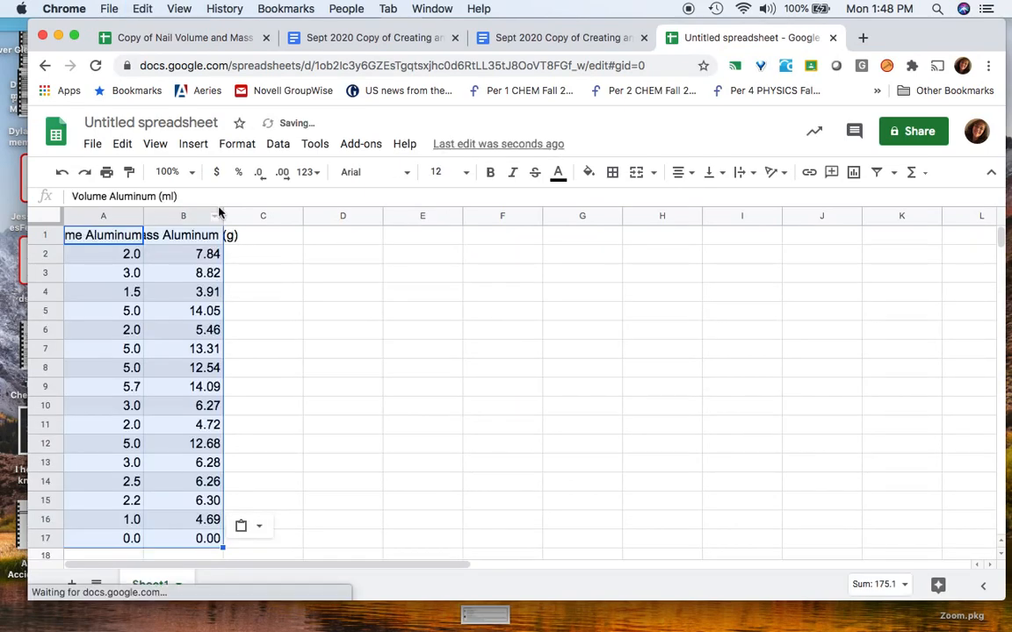
Widen columns A and B to make more room for the aluminum volume and mass headers.
left_click_drag(224, 214, 244, 214)
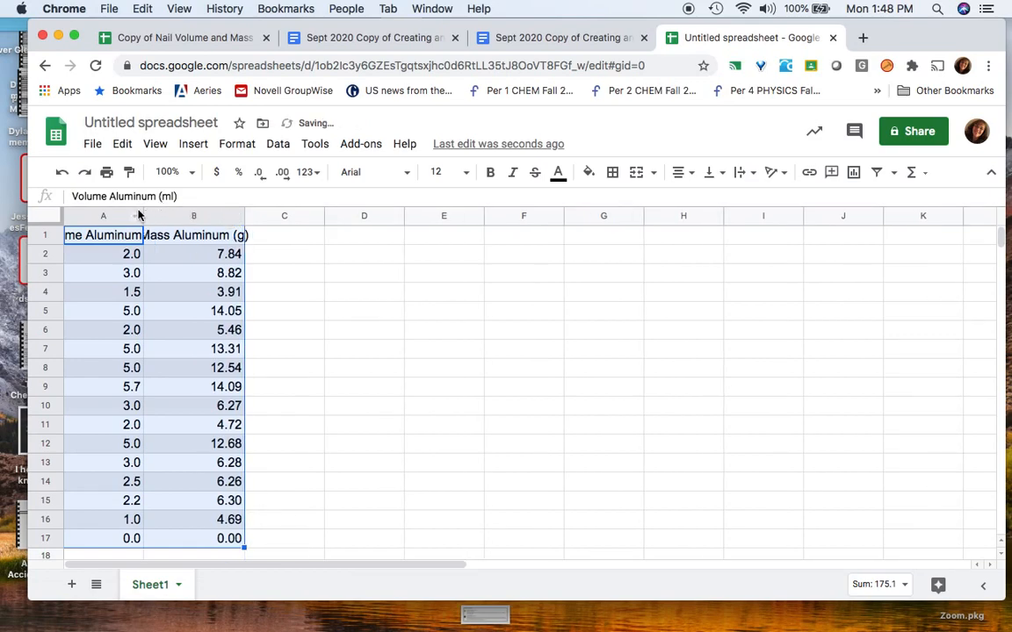
left_click_drag(142, 213, 158, 212)
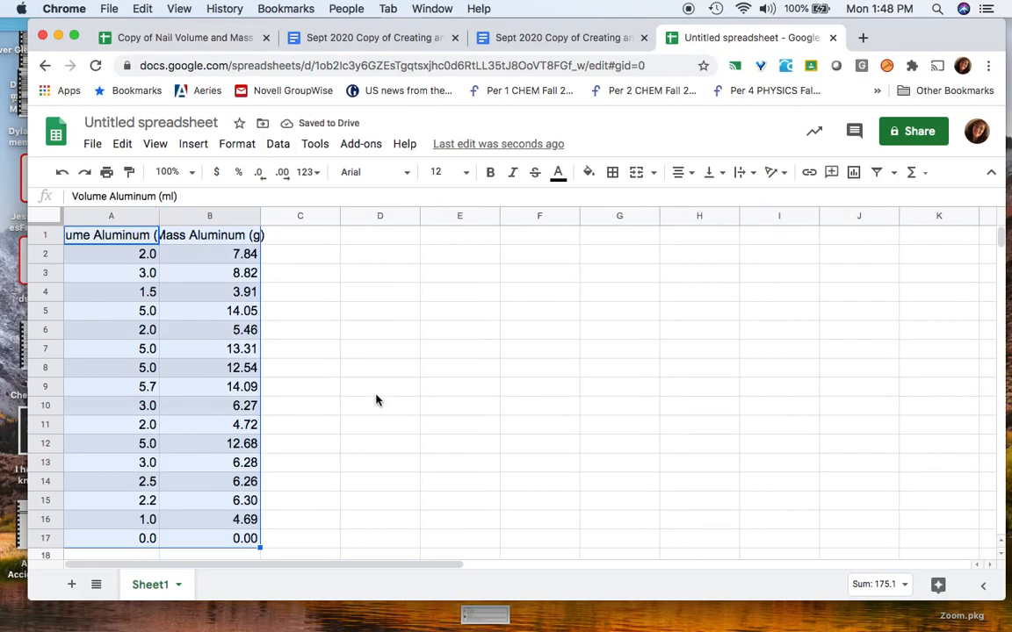
scroll(382, 393, "down", 2)
scroll(383, 396, "up", 2)
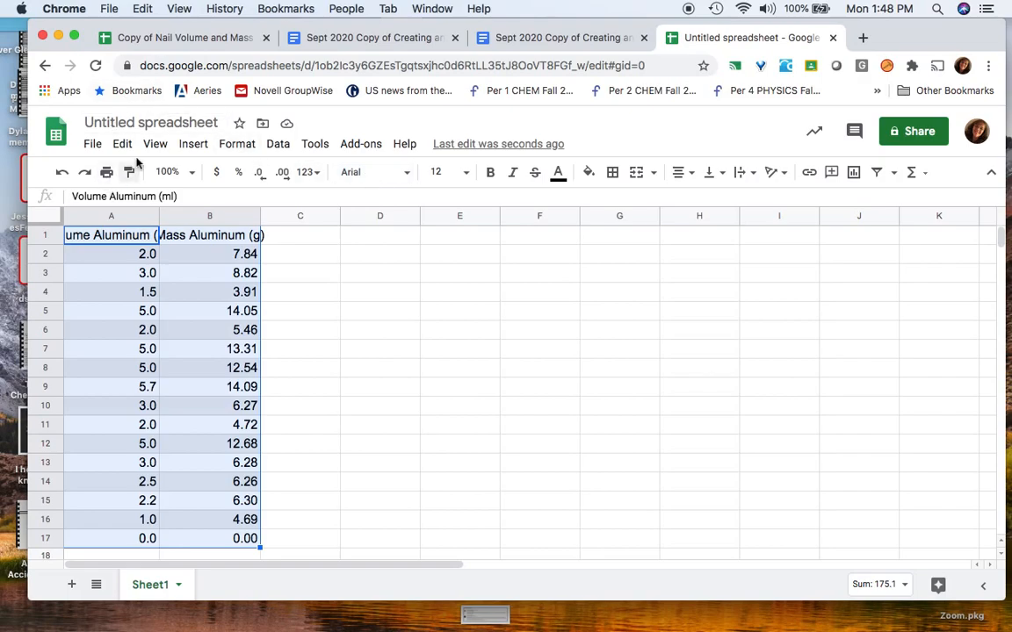
Insert a chart from the pasted data in A1:B17 and choose the scatter chart type.
left_click(193, 146)
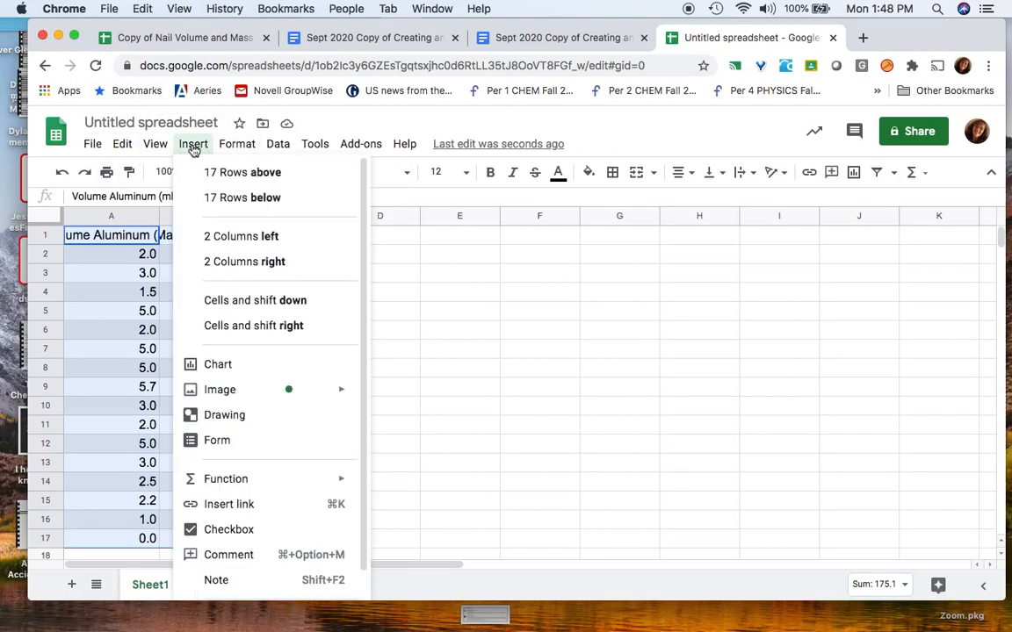
left_click(218, 364)
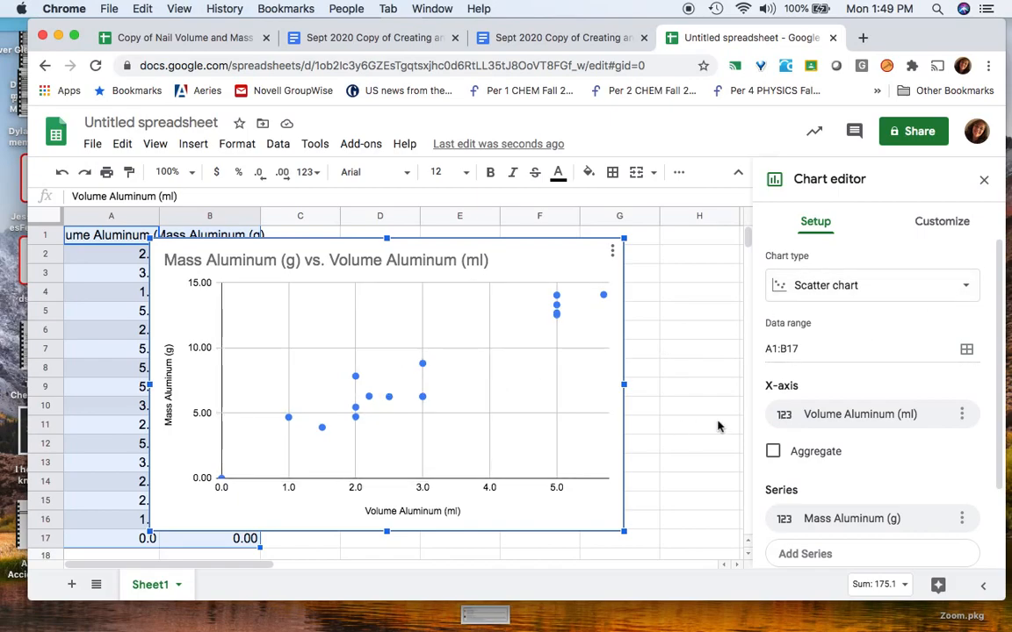
left_click(969, 292)
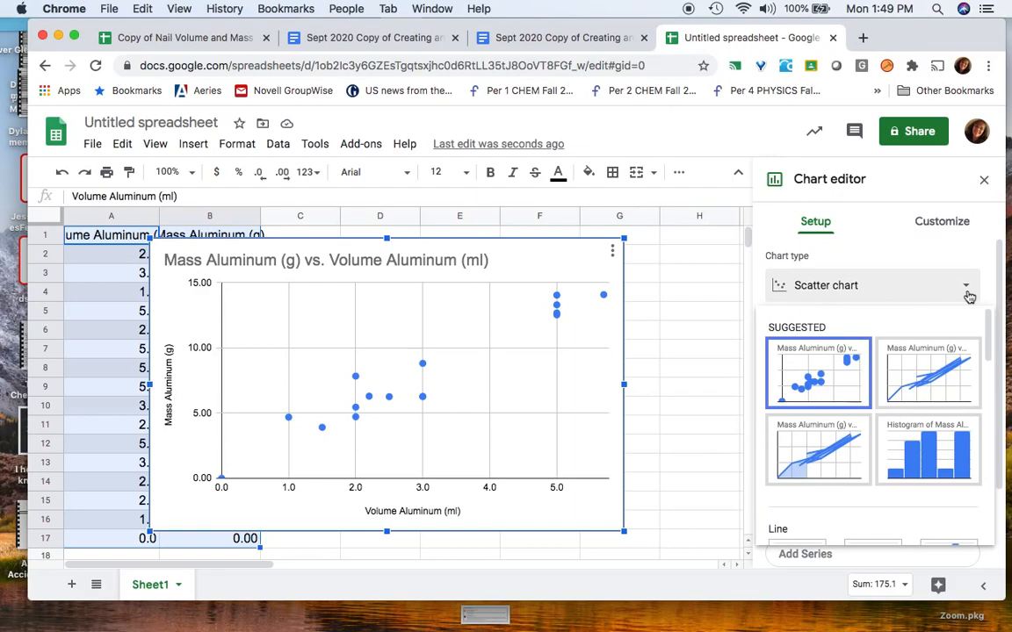
left_click(969, 294)
left_click(968, 294)
left_click(814, 377)
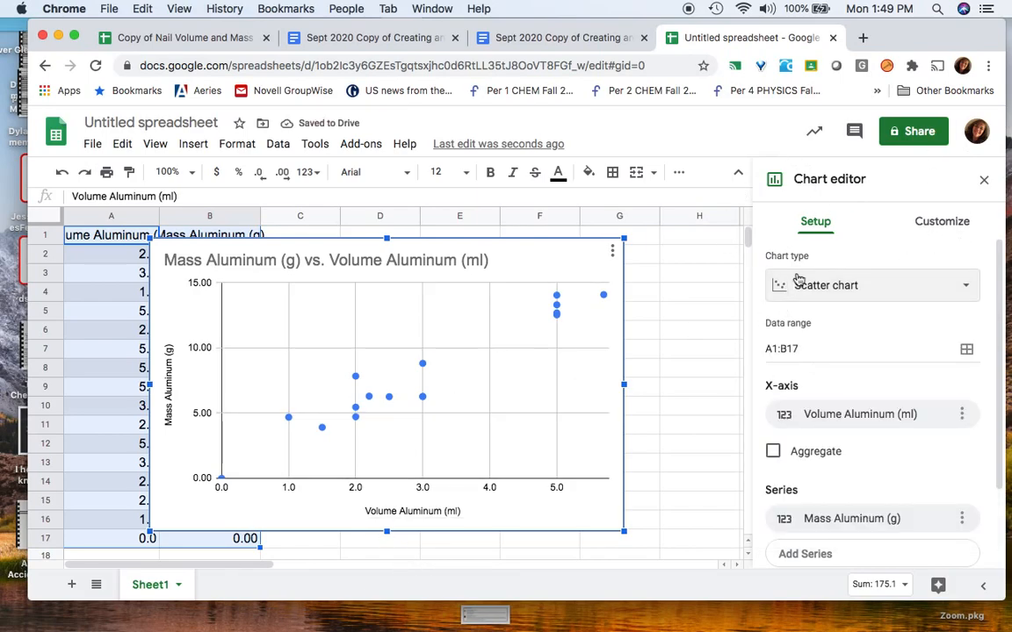
Close the chart editor and move the scatter chart beside the data so it no longer covers columns A and B.
left_click(985, 181)
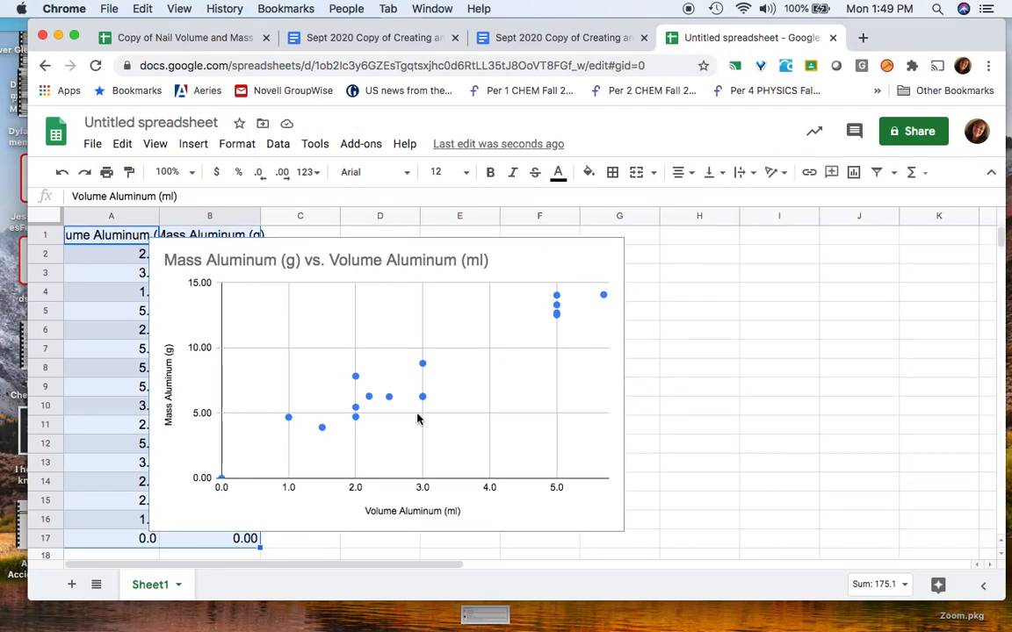
left_click(618, 352)
left_click_drag(456, 248, 581, 236)
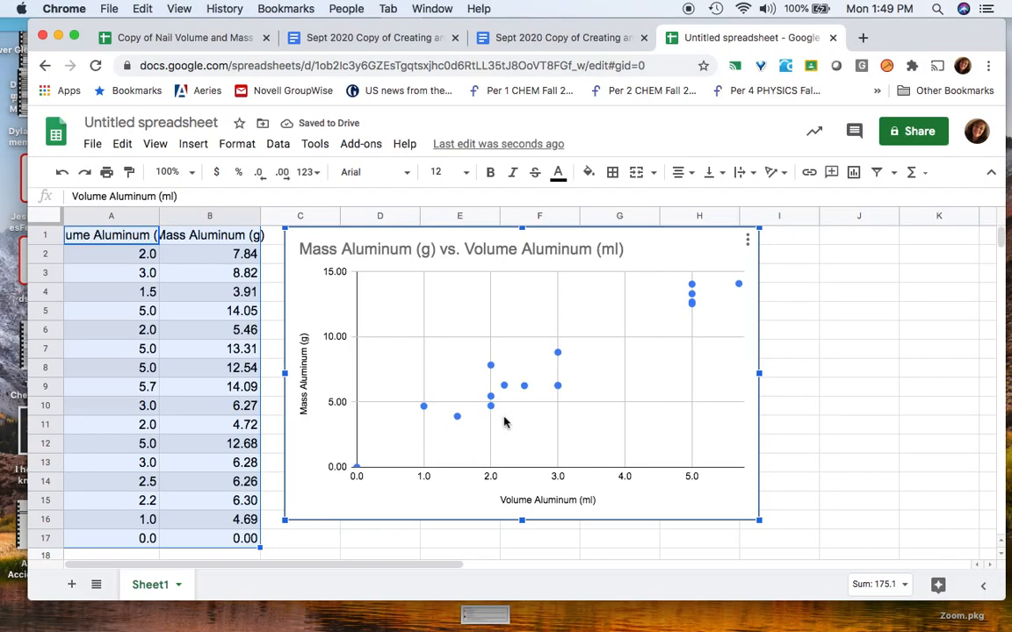
Open the scatter chart's customization settings and add "Relationship between" to the start of the chart title.
double_click(593, 402)
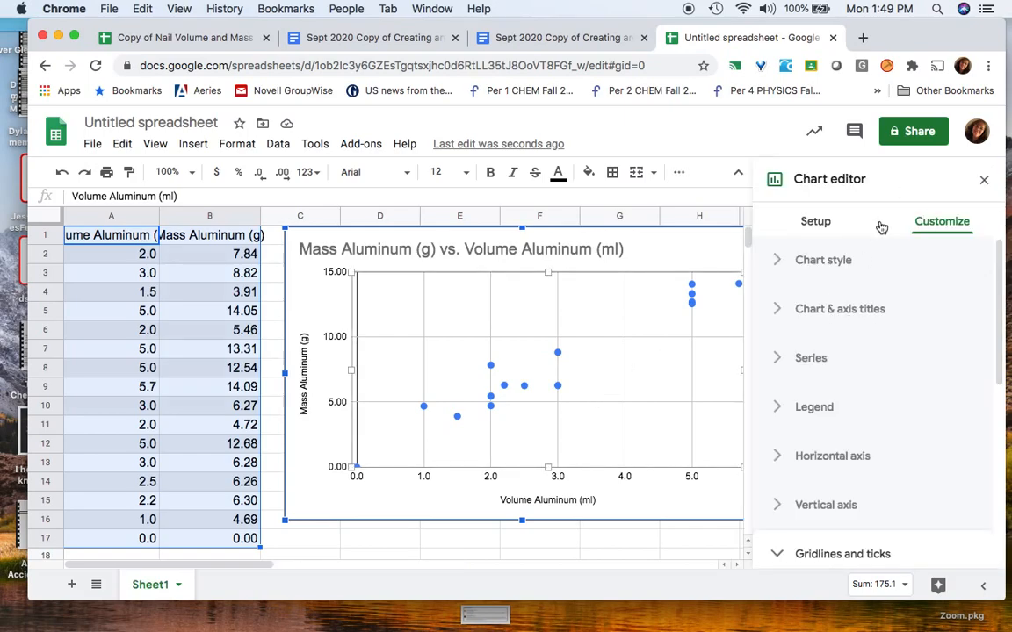
left_click(780, 313)
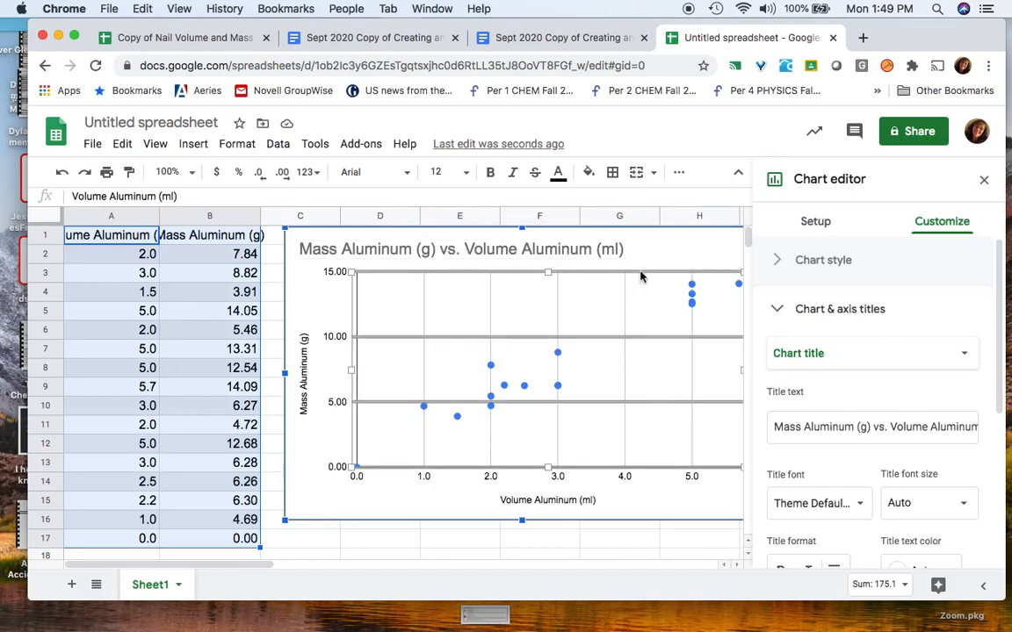
left_click(774, 428)
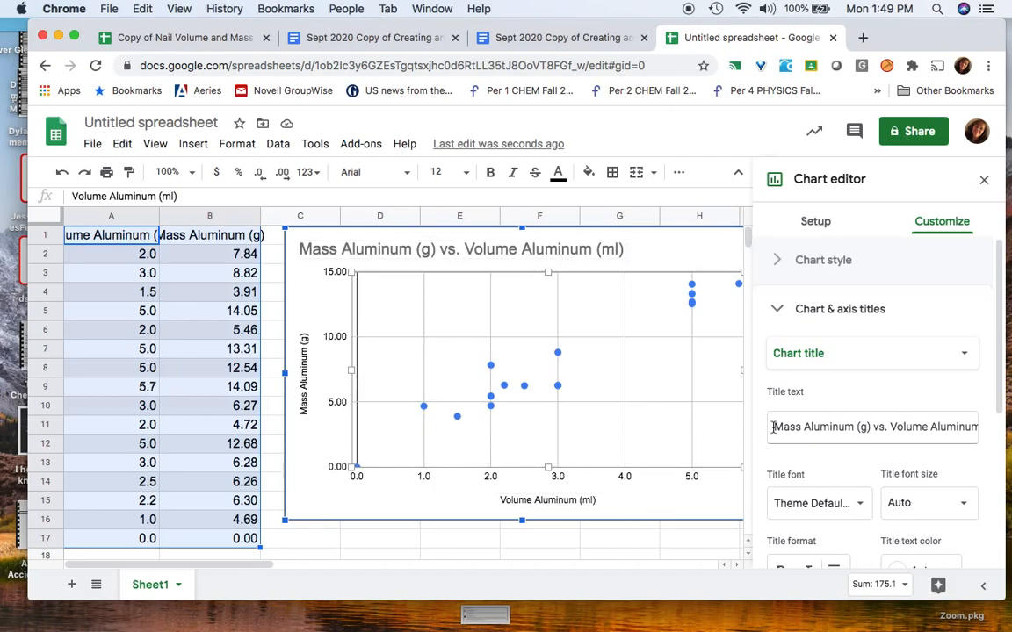
type("Relation")
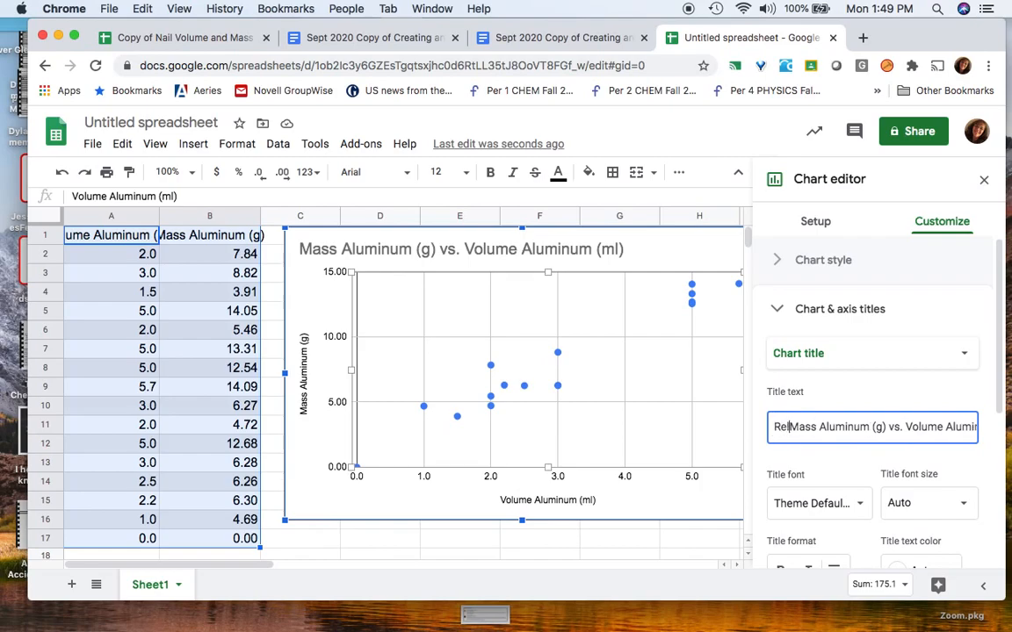
type("ship be")
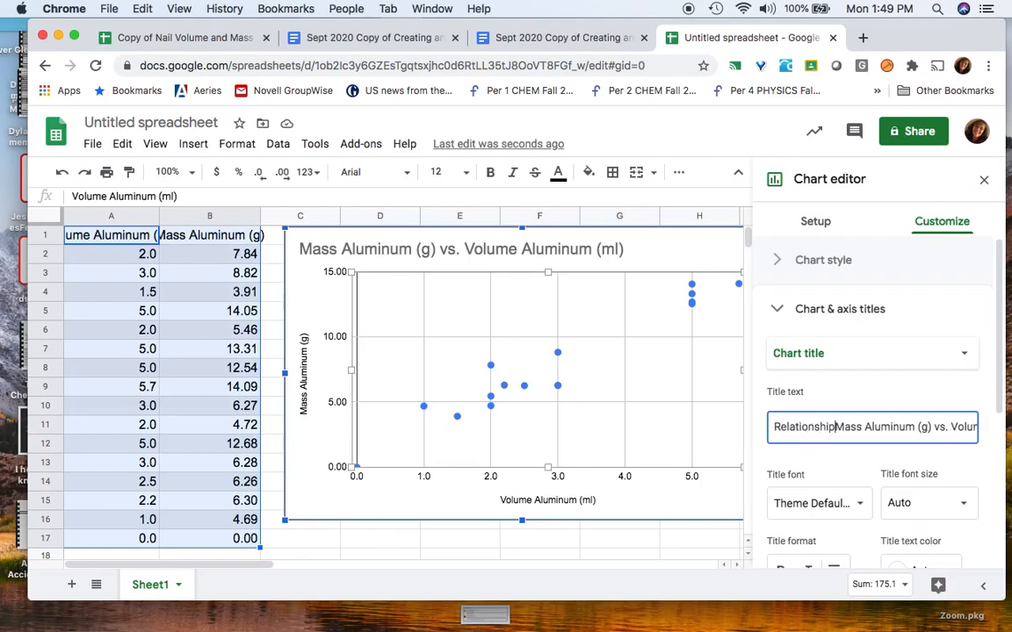
type("tween")
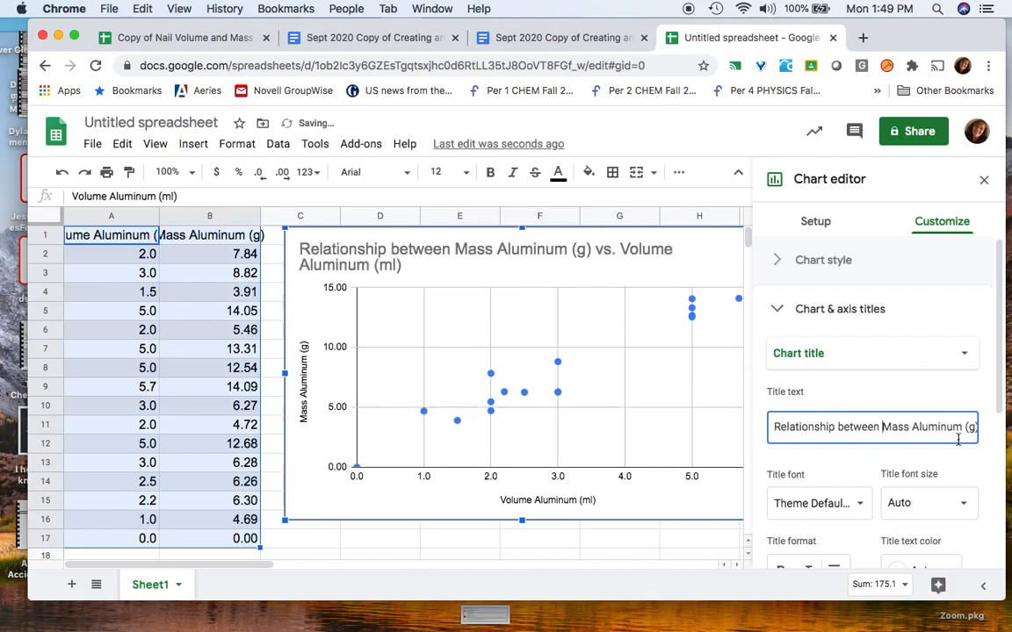
Append "nails" to the end of the chart title and close the chart and axis titles settings.
scroll(865, 440, "down", 2)
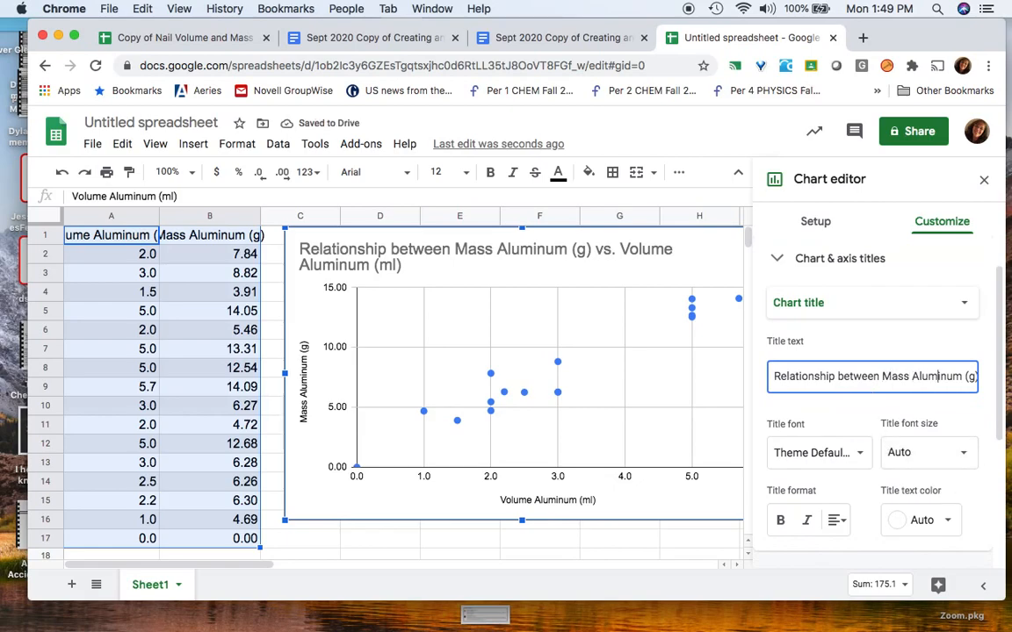
key("Right")
key("Right")
key("Right")
key("Right")
key("Right")
key("Right")
key("Right")
key("Right")
key("Right")
key("Right")
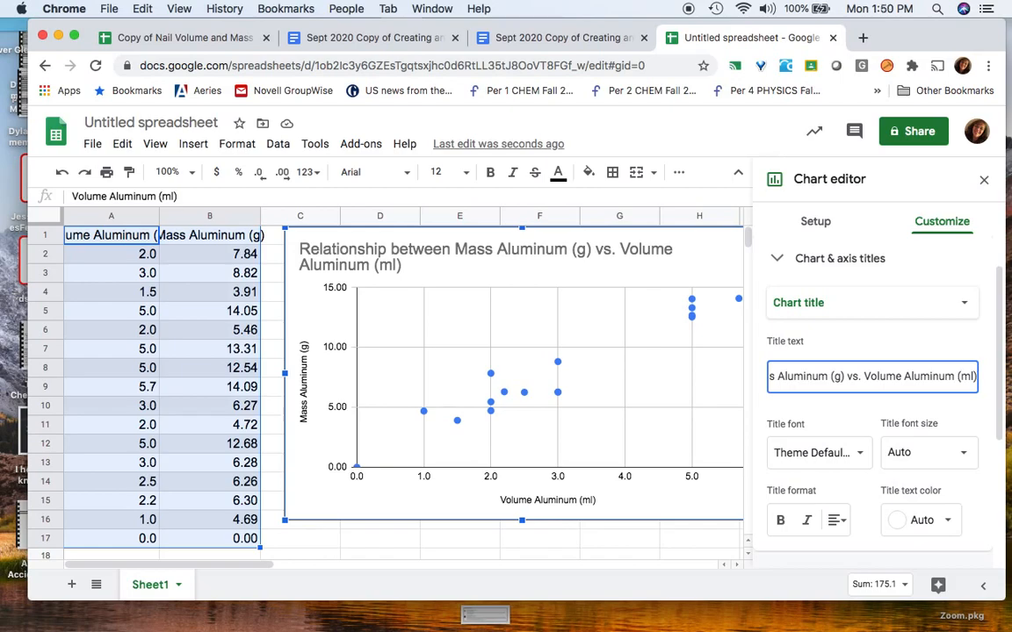
key("Right")
key("Right")
key("Right")
key("Right")
key("Right")
type("nails")
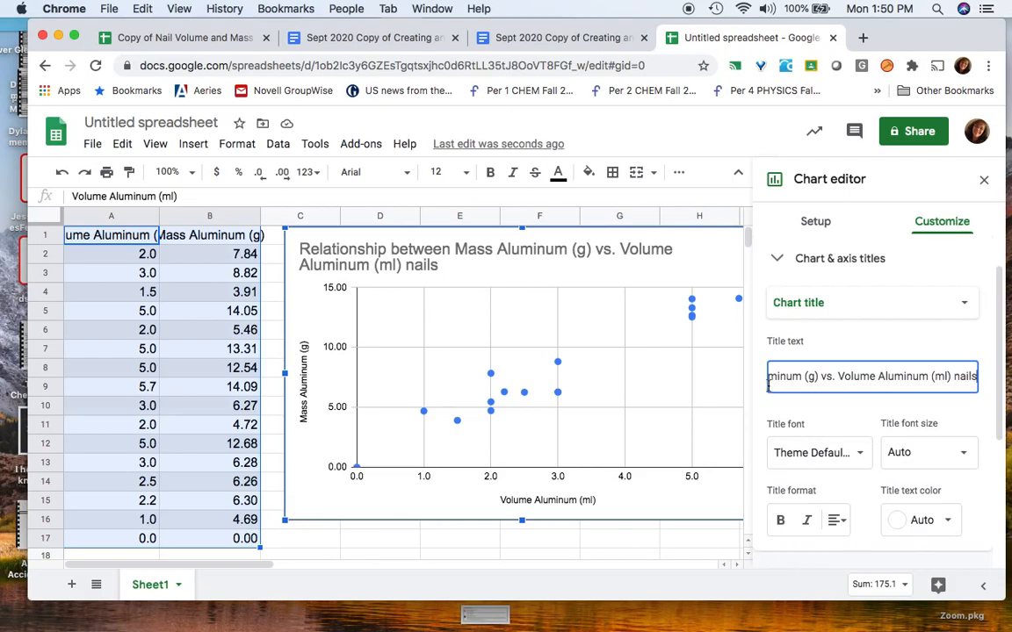
left_click(779, 264)
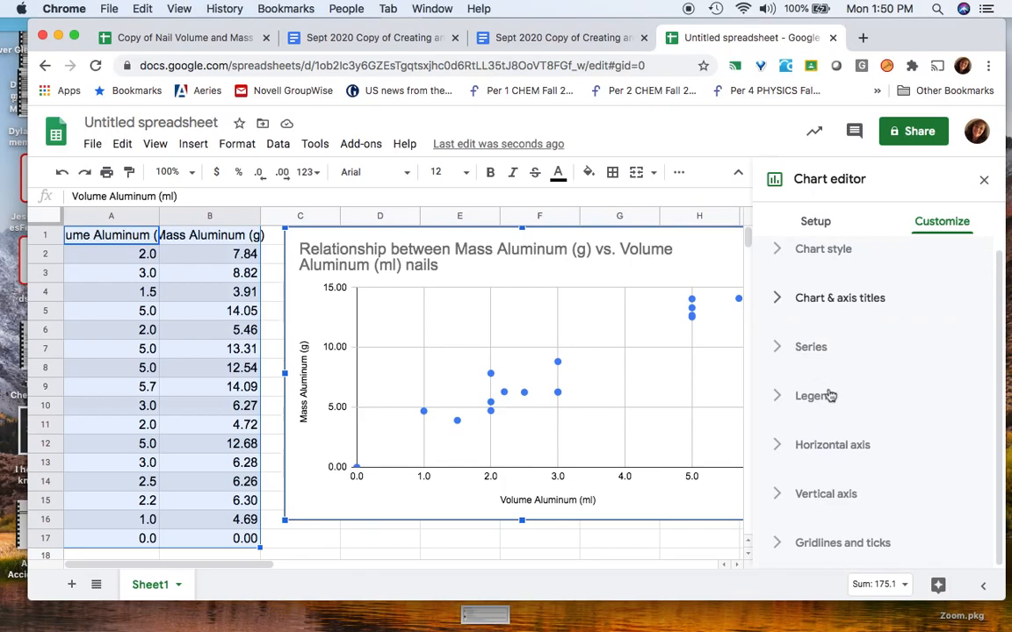
Review the horizontal axis settings, including label format, minimum and maximum, scale factor, slant labels and number format.
left_click(777, 445)
scroll(859, 435, "down", 5)
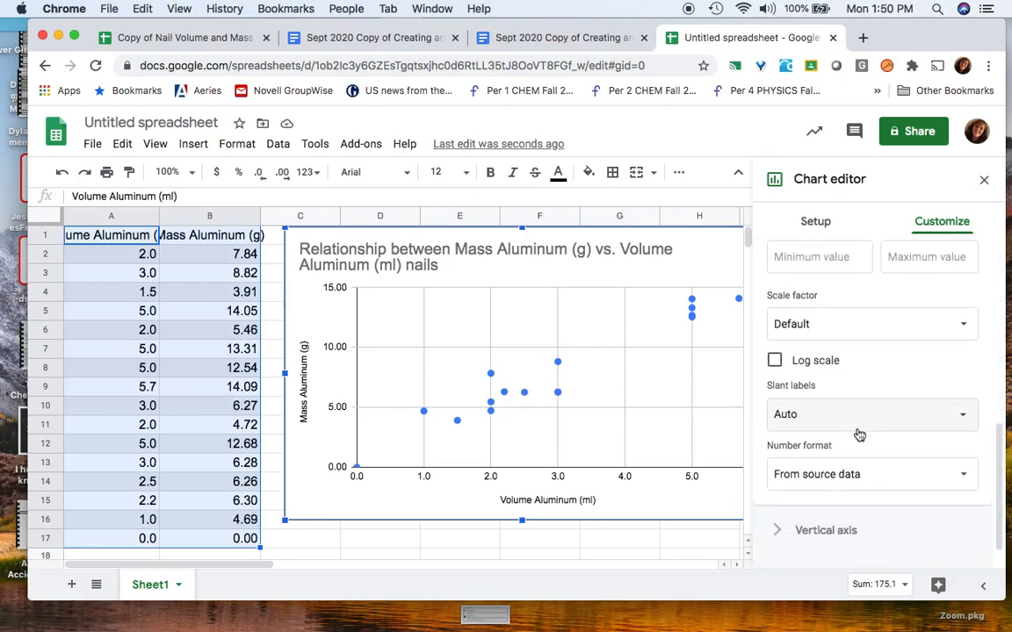
scroll(859, 435, "down", 1)
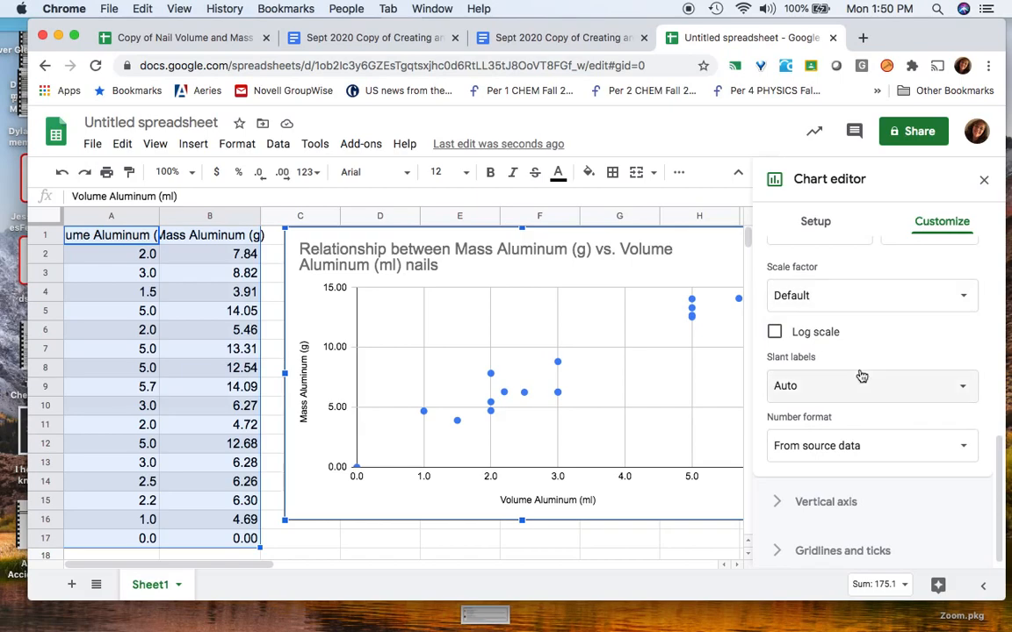
scroll(862, 376, "up", 5)
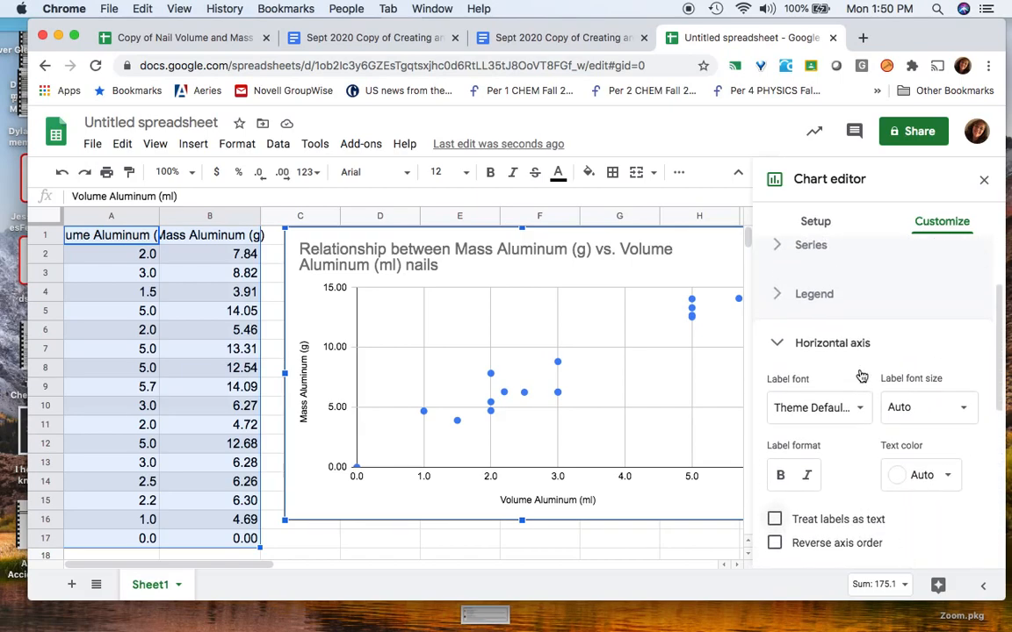
scroll(862, 375, "down", 2)
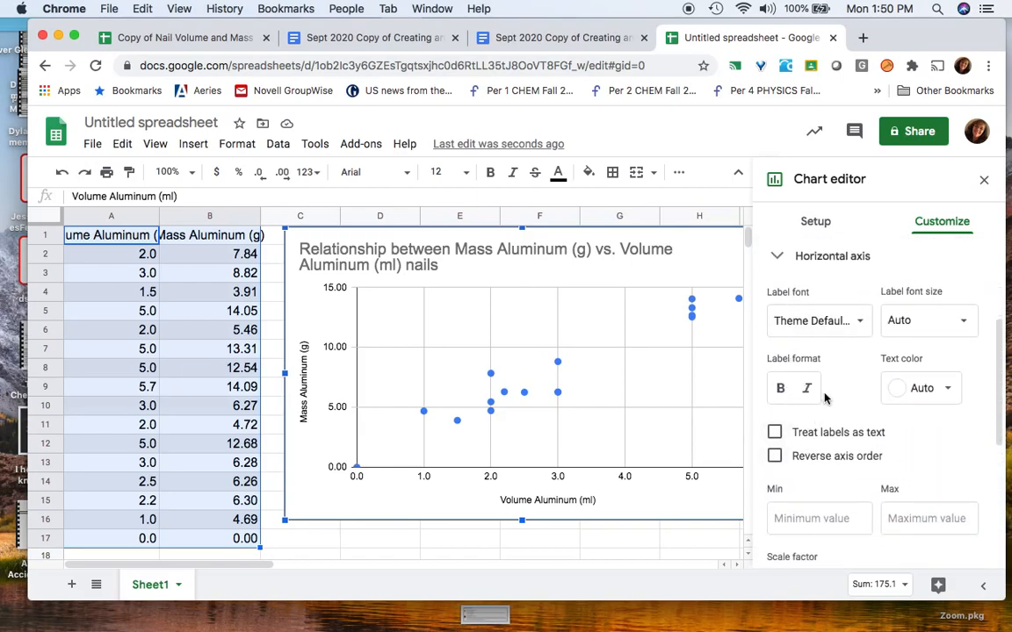
scroll(870, 358, "down", 2)
scroll(870, 357, "up", 1)
scroll(870, 358, "down", 5)
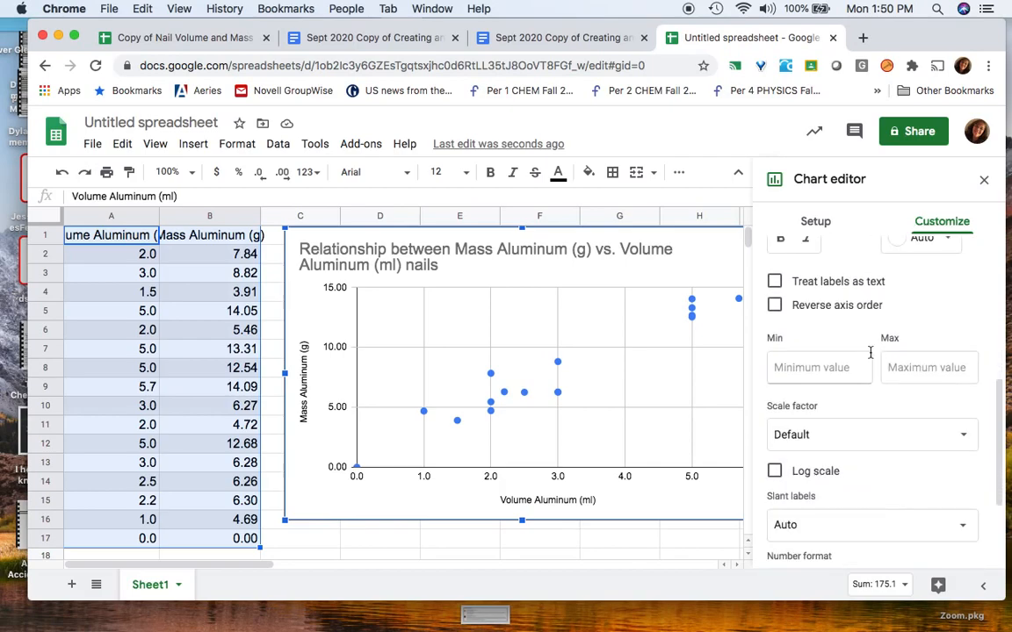
scroll(838, 335, "up", 5)
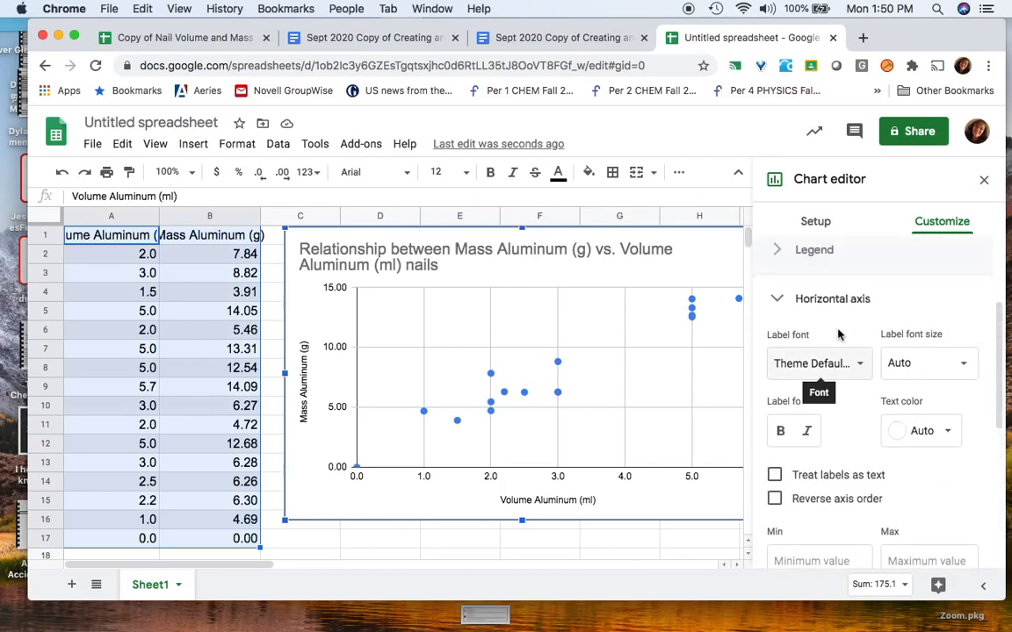
scroll(839, 336, "down", 3)
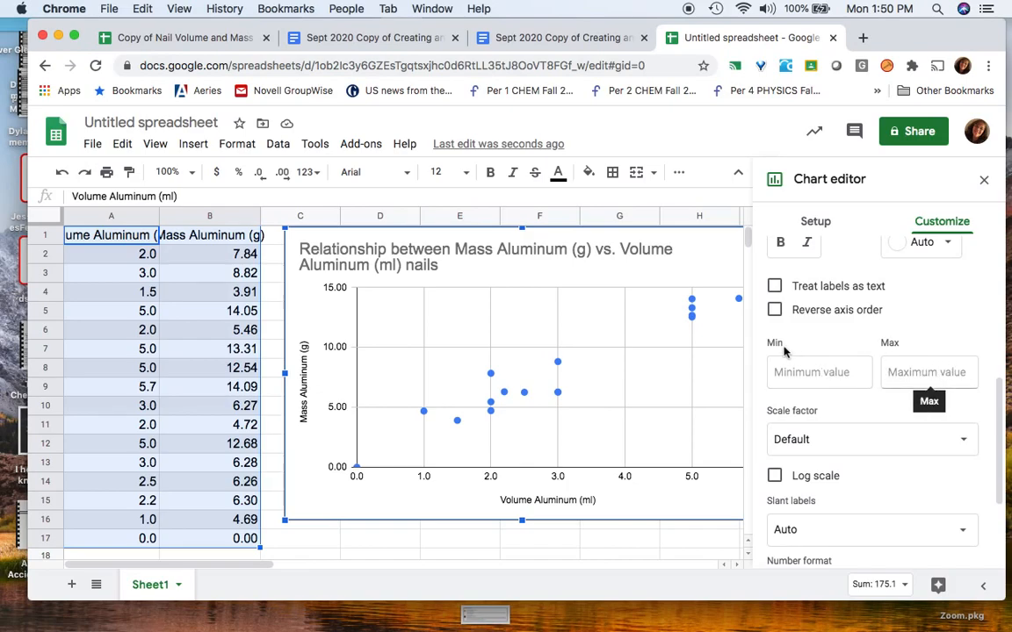
scroll(836, 455, "down", 1)
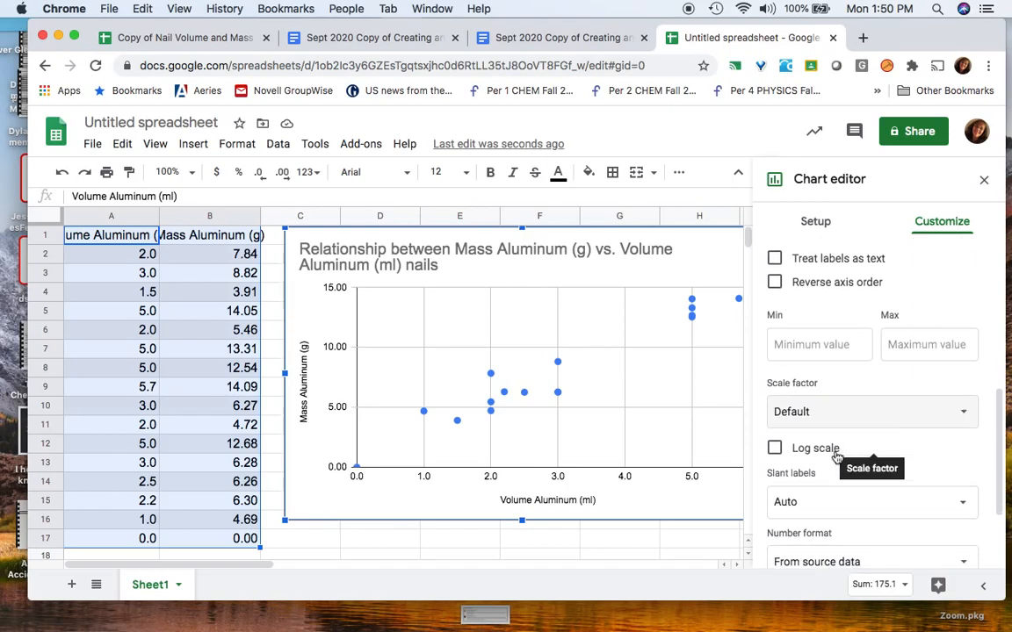
scroll(836, 455, "down", 3)
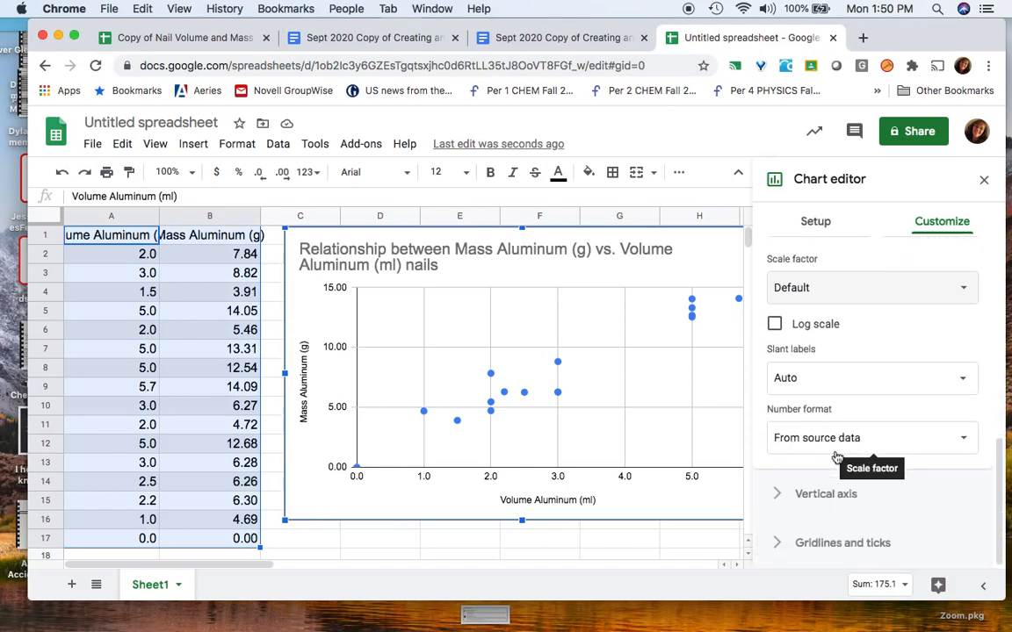
left_click(962, 379)
left_click(962, 386)
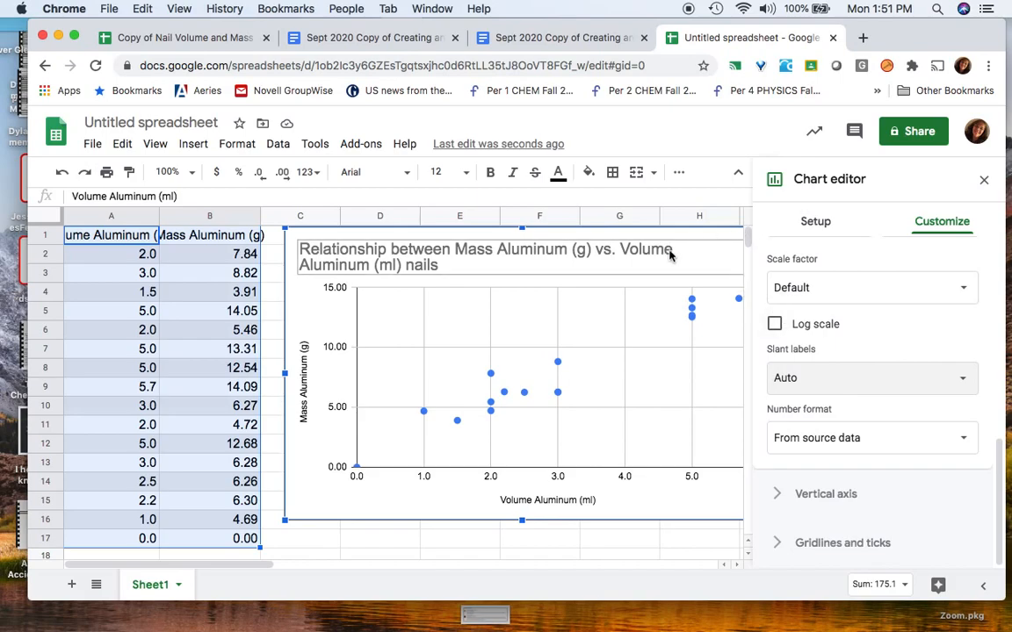
scroll(898, 319, "up", 10)
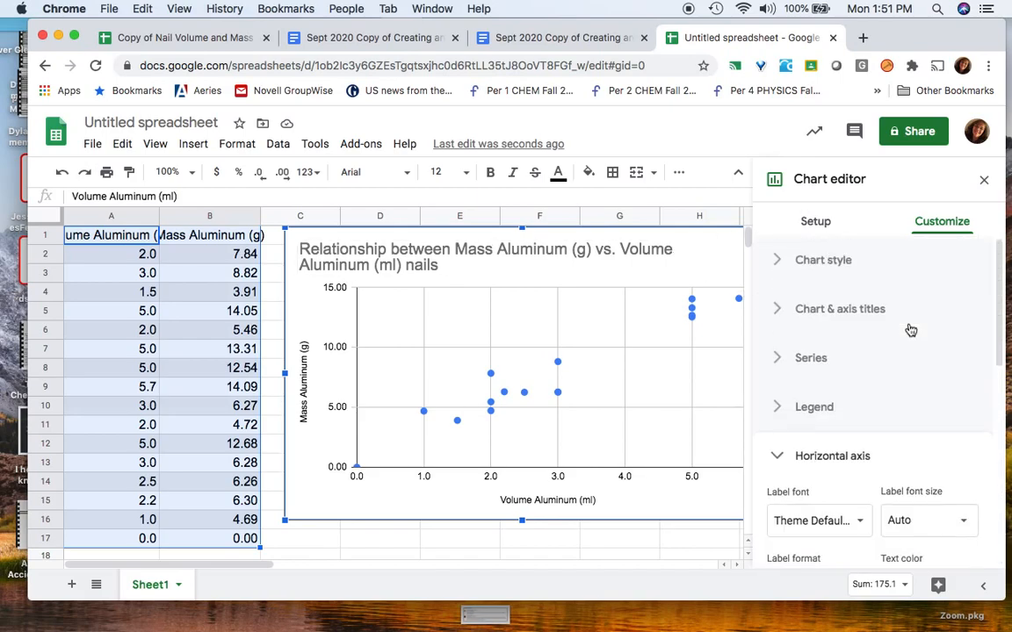
left_click(784, 448)
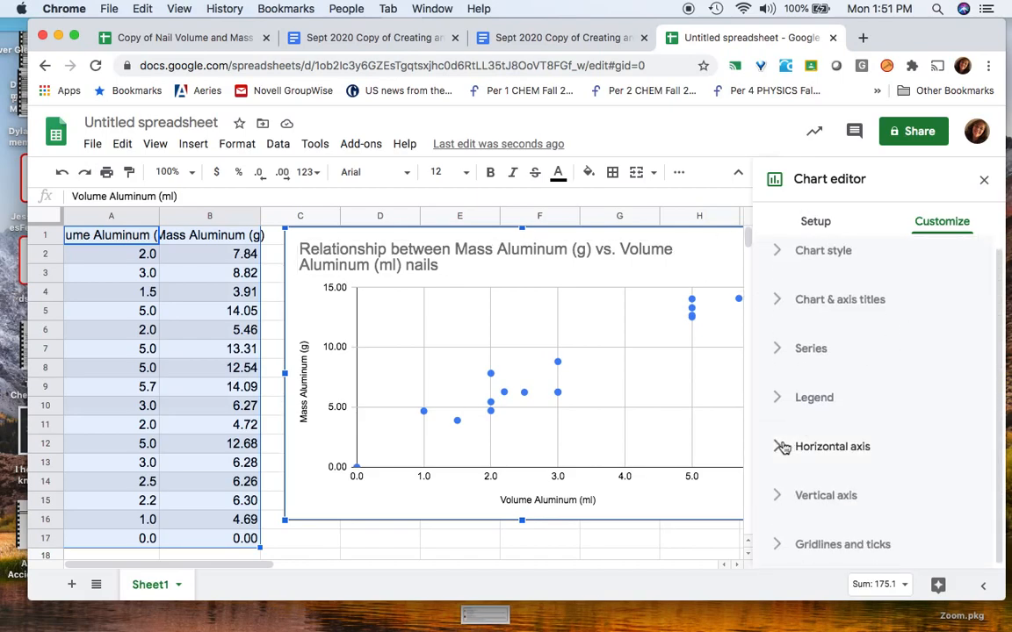
Set the minimum value of the chart's vertical axis to 0.
left_click(781, 496)
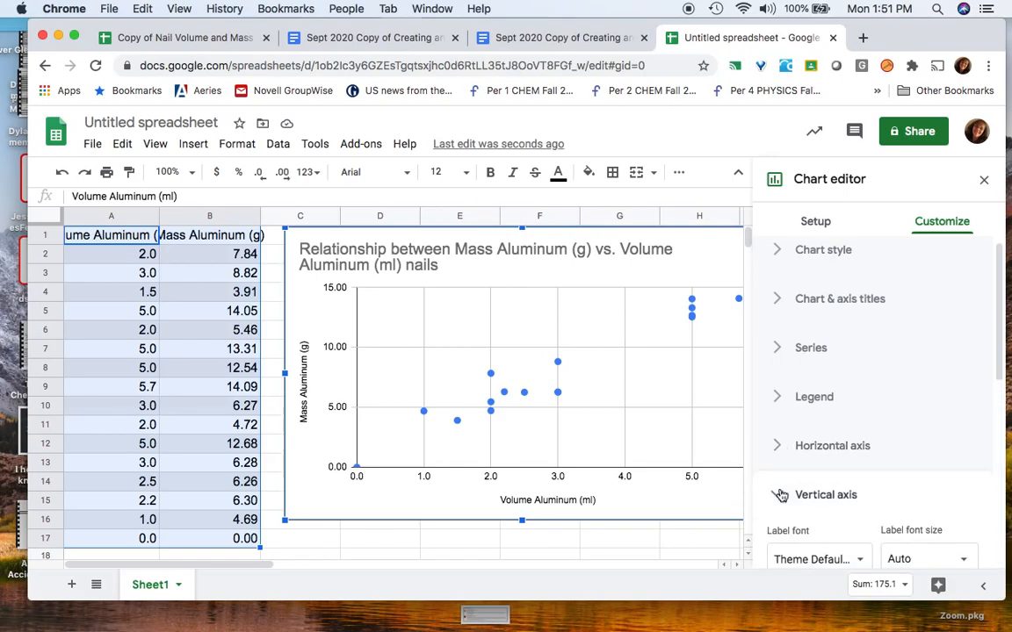
scroll(804, 494, "down", 5)
left_click(805, 378)
type("0")
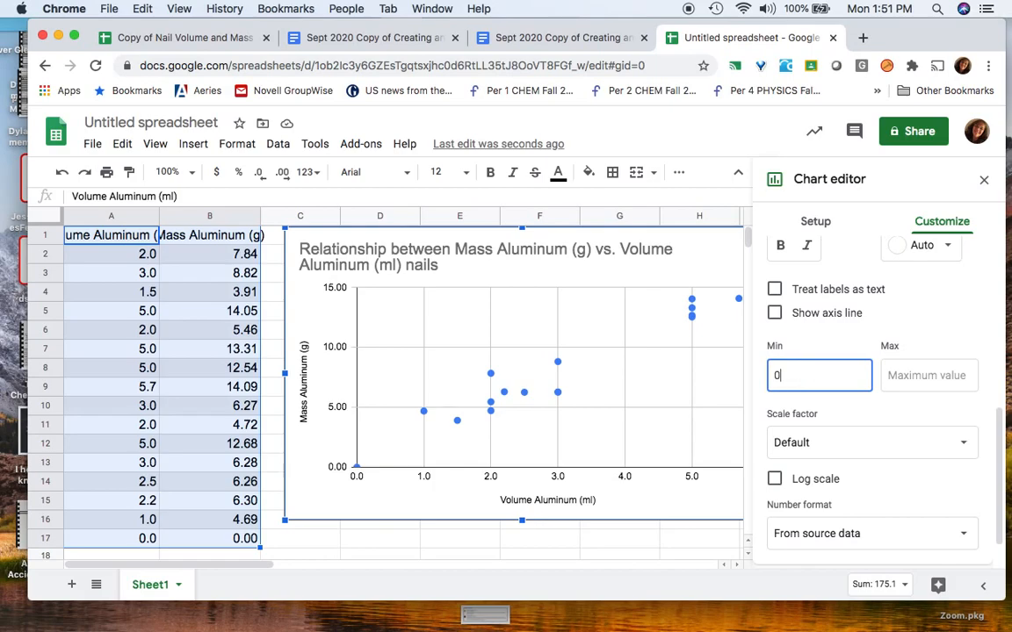
Try a vertical axis maximum of 6.0 with bounds not allowed to hide data, and check the whole chart.
left_click(888, 378)
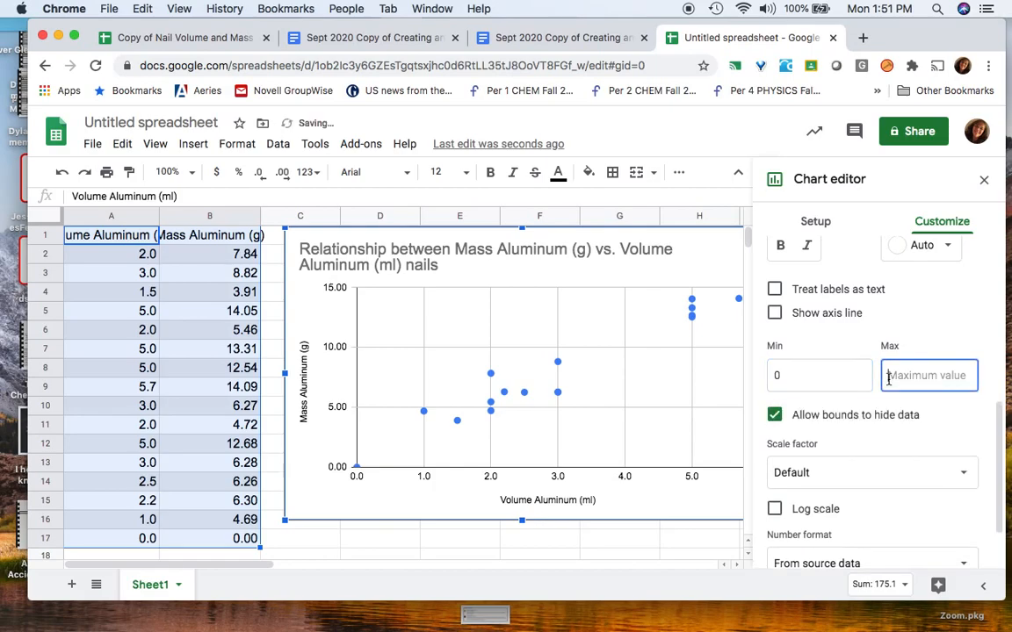
type("6.0")
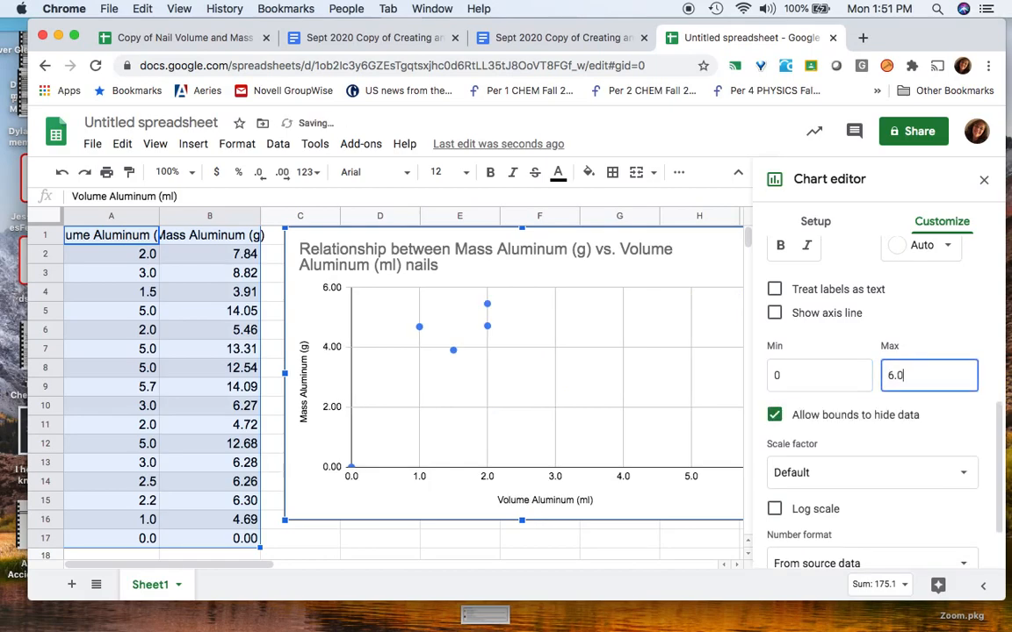
left_click(918, 420)
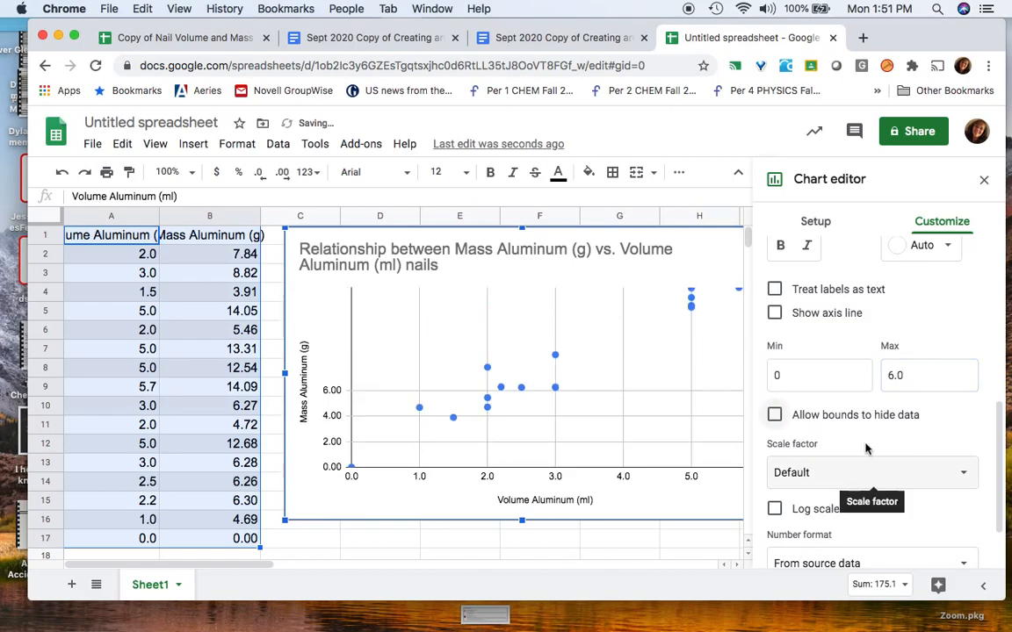
scroll(666, 474, "right", 10)
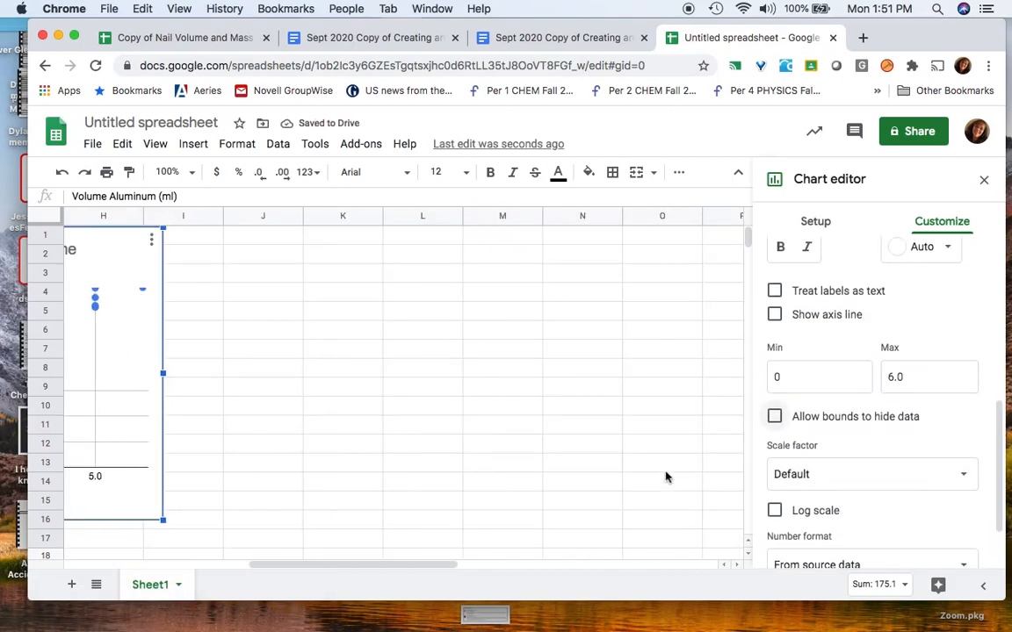
scroll(666, 477, "left", 8)
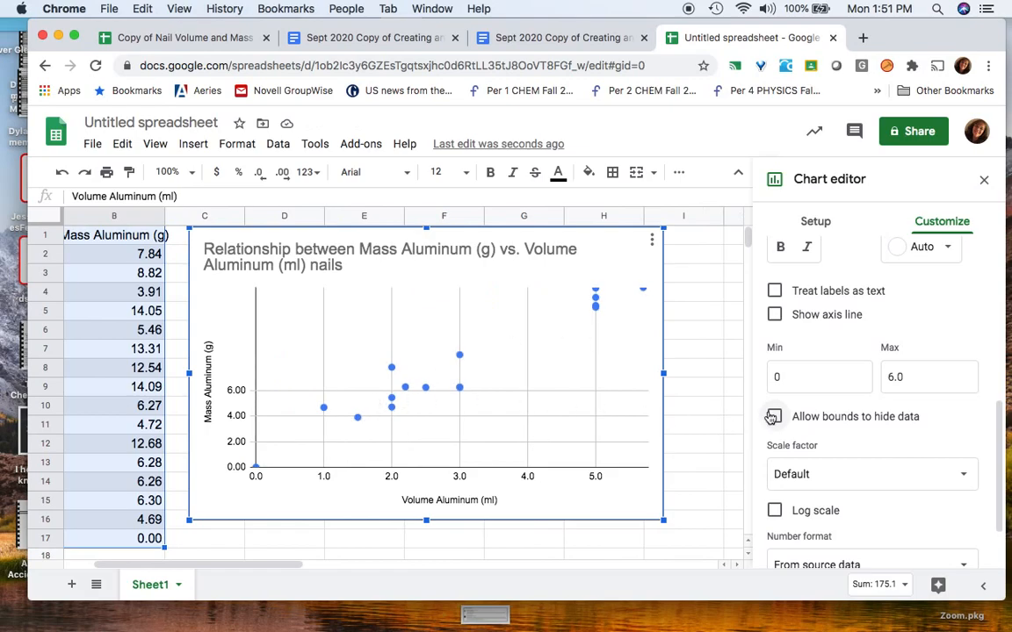
Close the vertical axis settings and examine the vertical axis spacing options under gridlines and ticks.
scroll(823, 474, "down", 2)
scroll(823, 474, "up", 5)
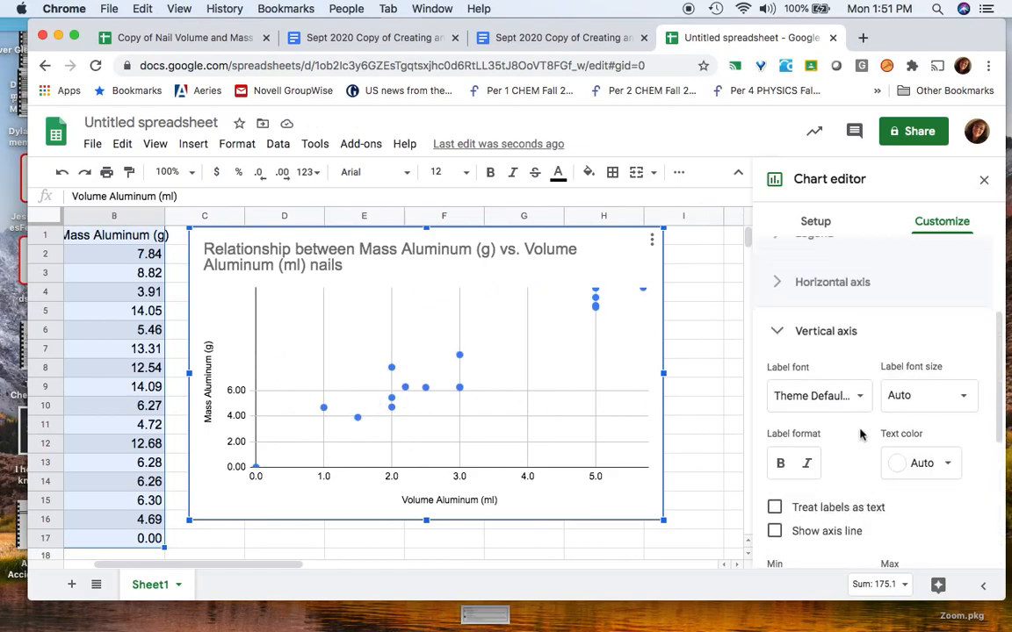
left_click(778, 351)
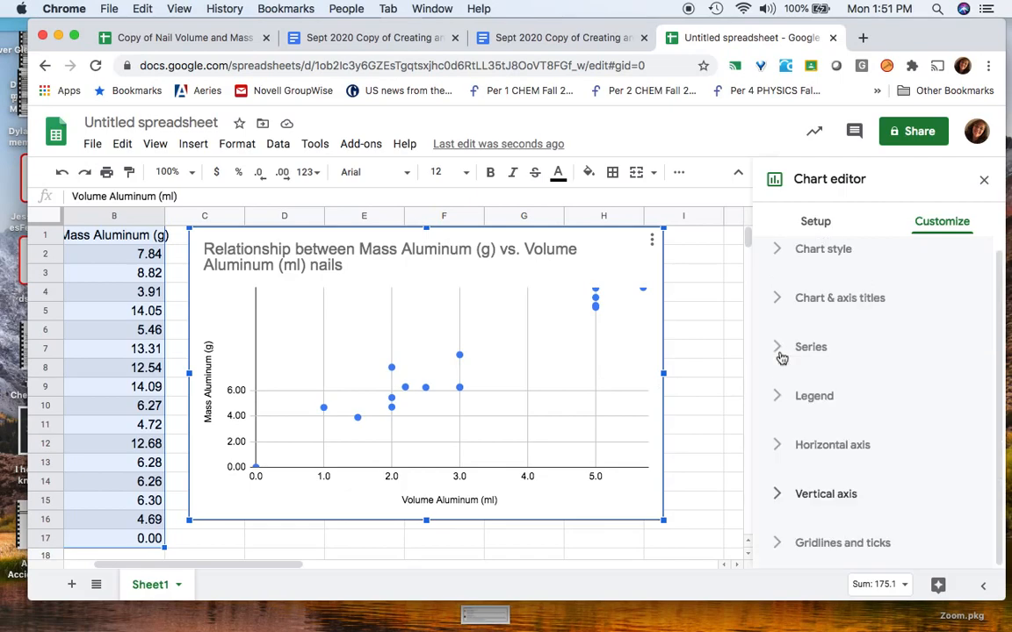
left_click(776, 542)
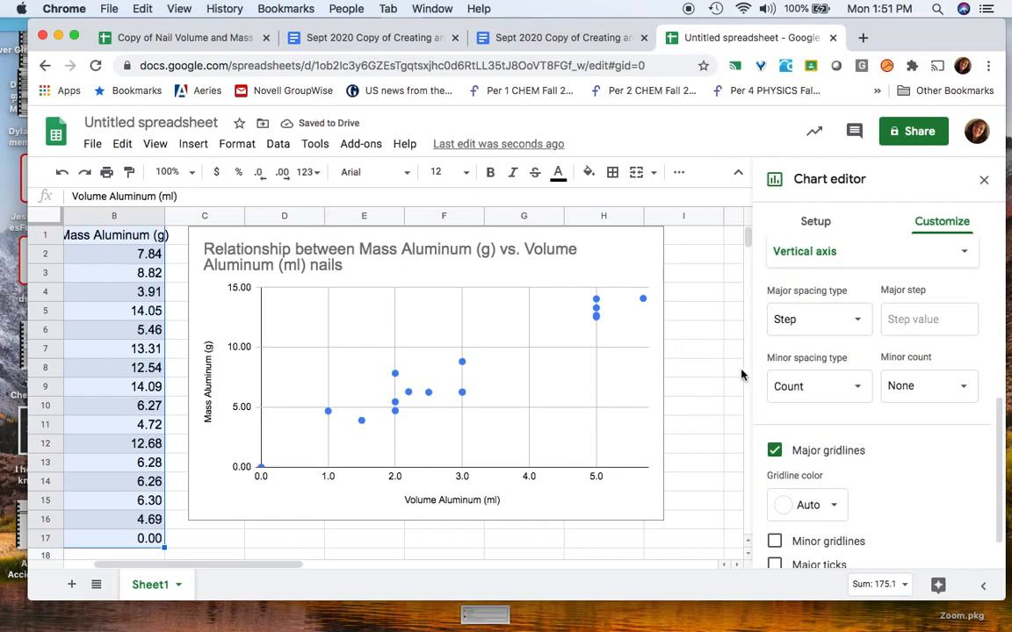
scroll(840, 312, "up", 5)
scroll(840, 314, "down", 1)
Return to the vertical axis settings and enter 6.0 as the maximum value.
left_click(816, 311)
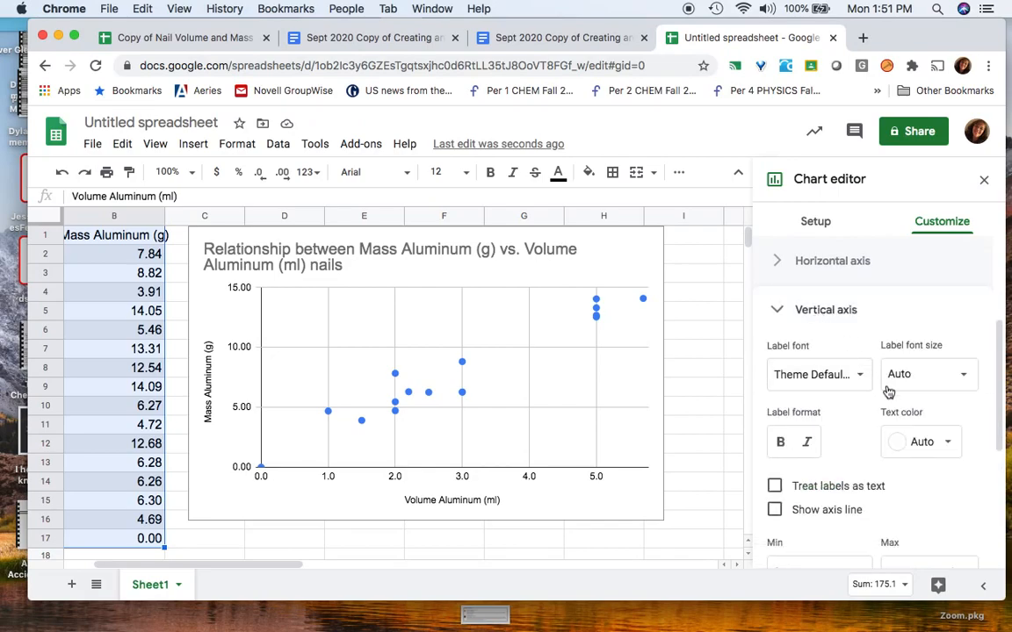
scroll(812, 369, "down", 4)
scroll(808, 421, "up", 1)
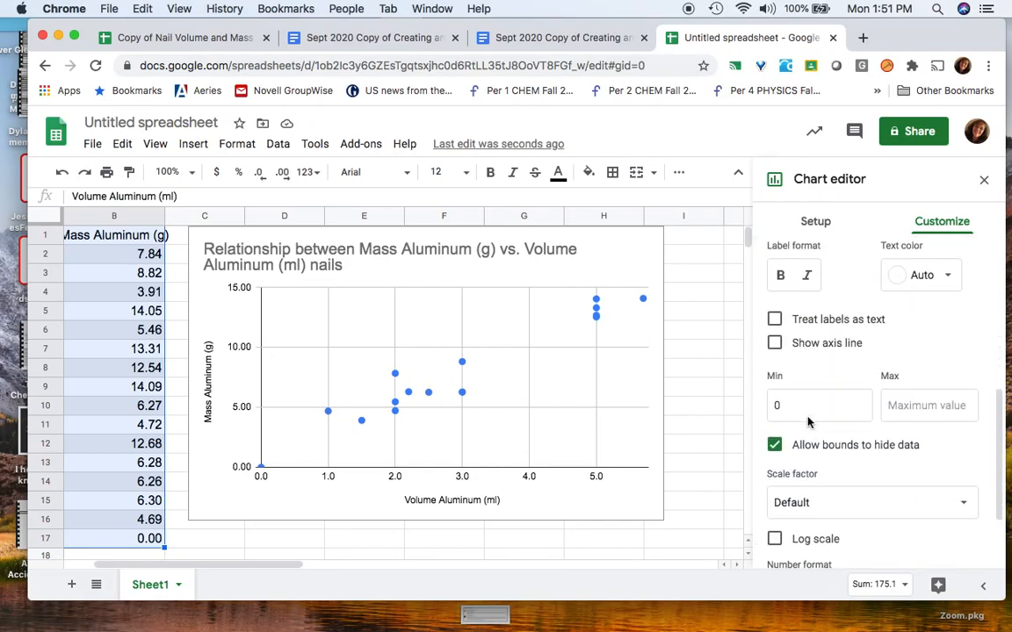
left_click(938, 397)
left_click(840, 446)
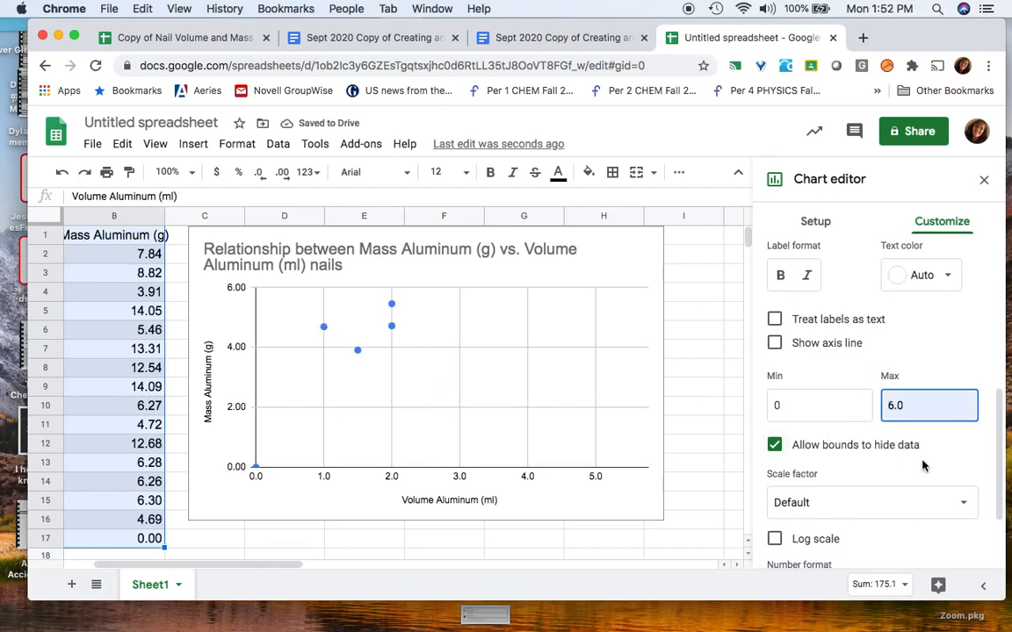
Set the maximum value of the chart's vertical axis to 15.00.
scroll(909, 422, "up", 4)
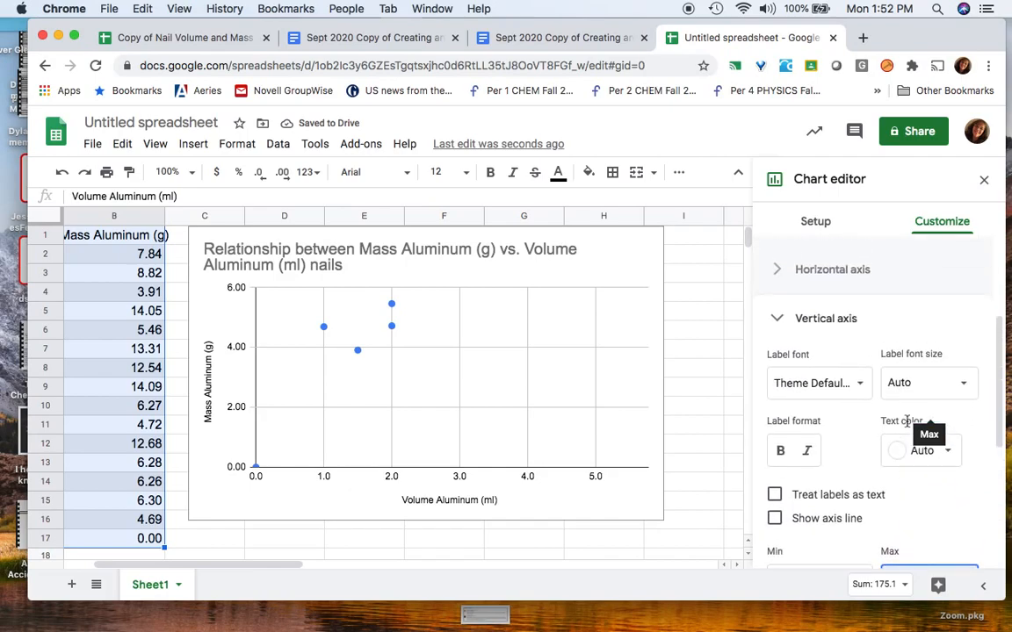
scroll(907, 427, "down", 2)
scroll(908, 427, "up", 3)
scroll(801, 345, "down", 5)
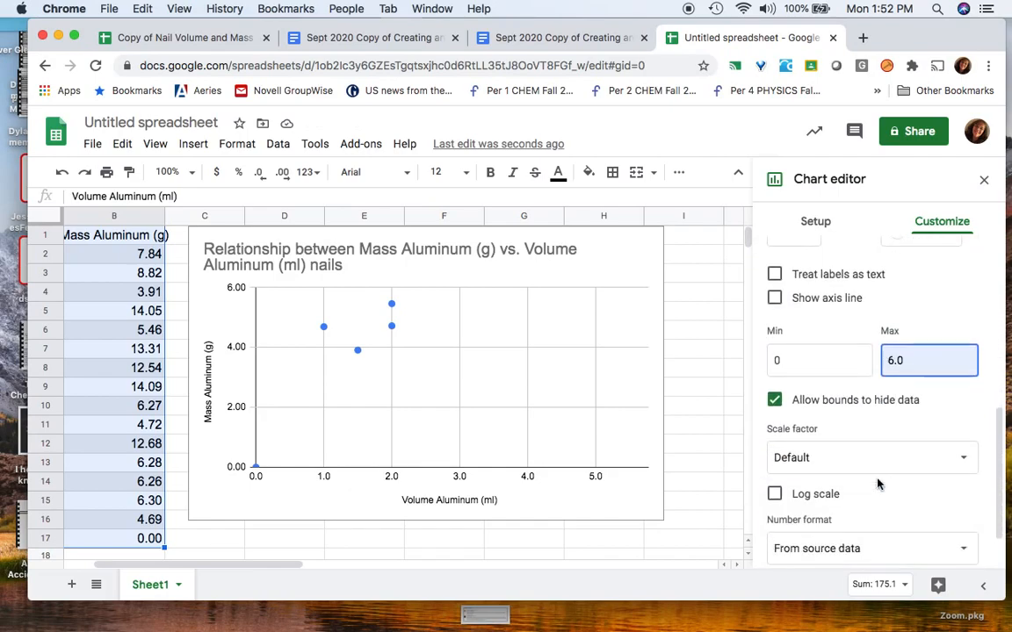
key("BackSpace")
key("BackSpace")
key("BackSpace")
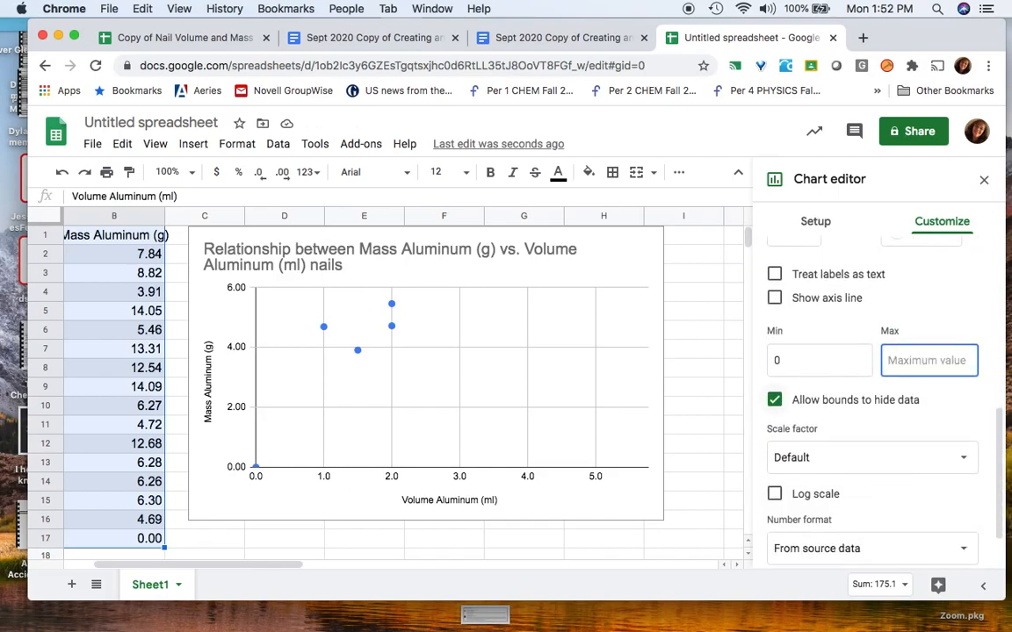
type("15.000")
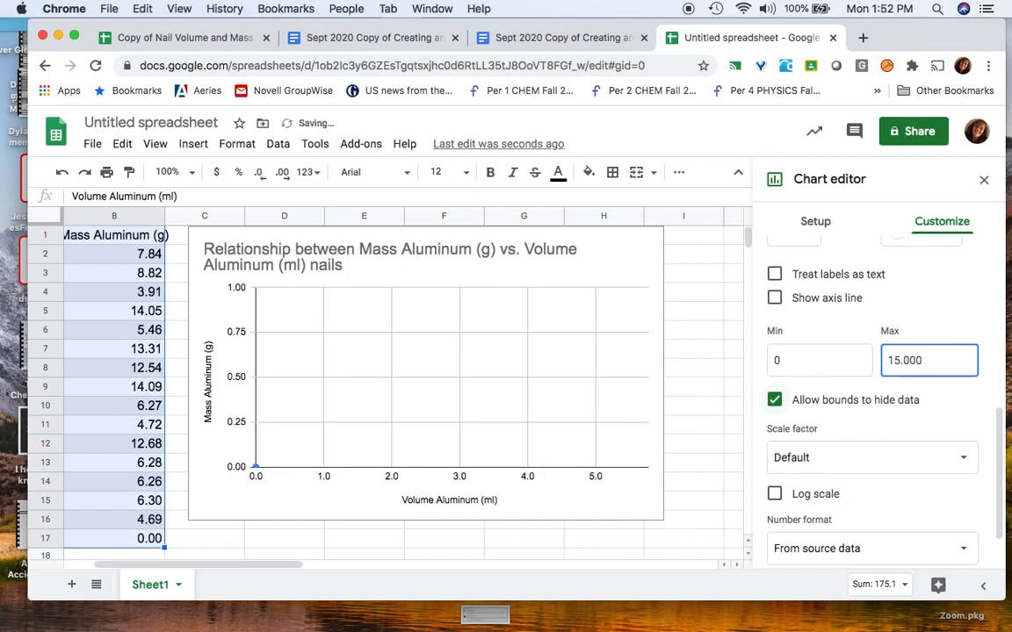
key("BackSpace")
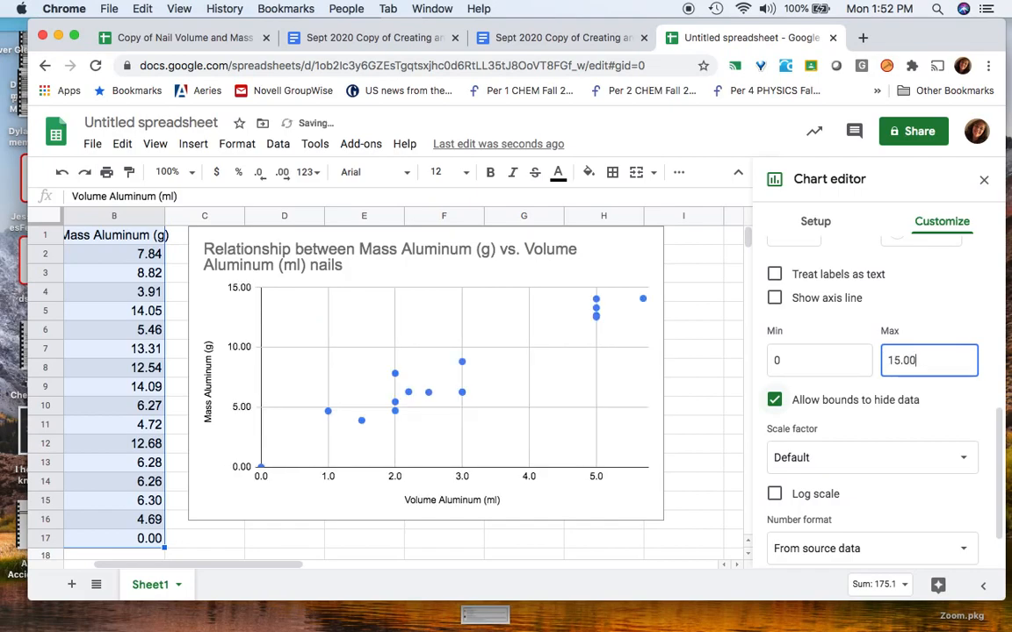
Set the horizontal axis range of the chart to a minimum of 0 and a maximum of 6.0.
scroll(924, 349, "up", 5)
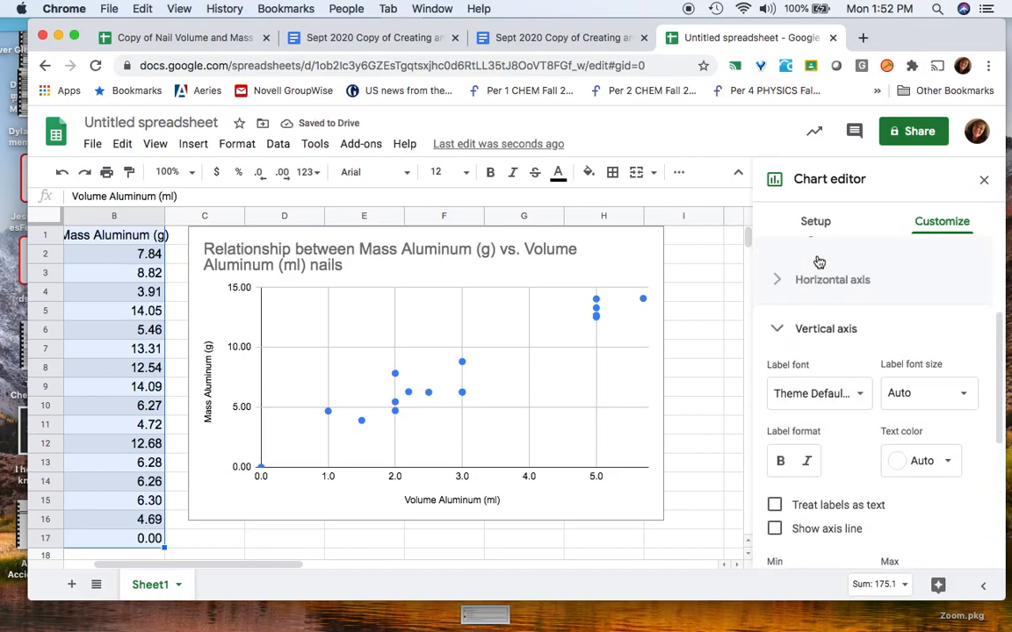
left_click(785, 282)
scroll(878, 377, "down", 5)
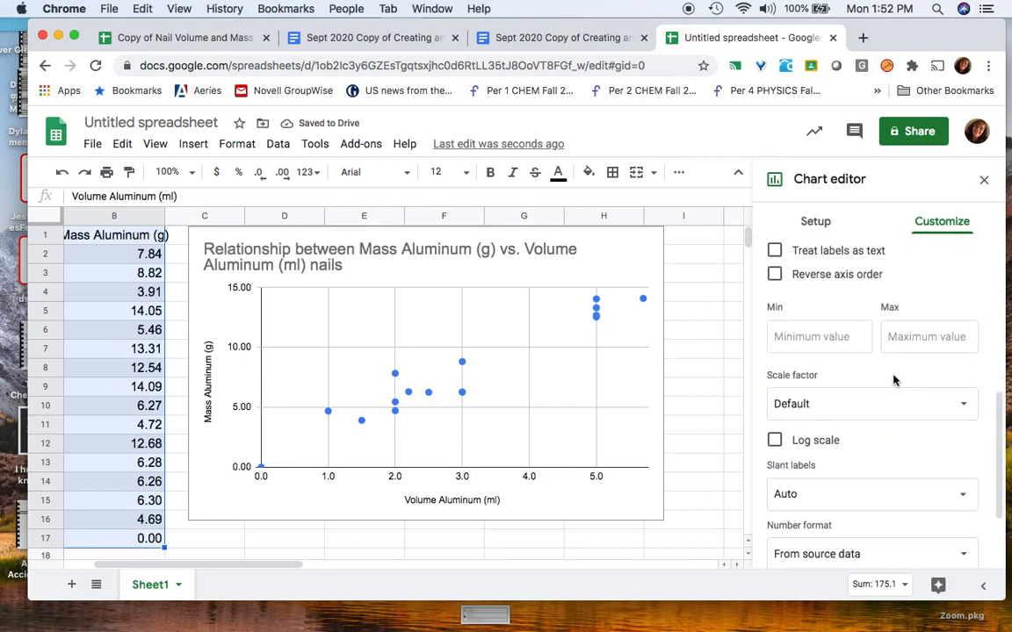
left_click(805, 336)
type("0")
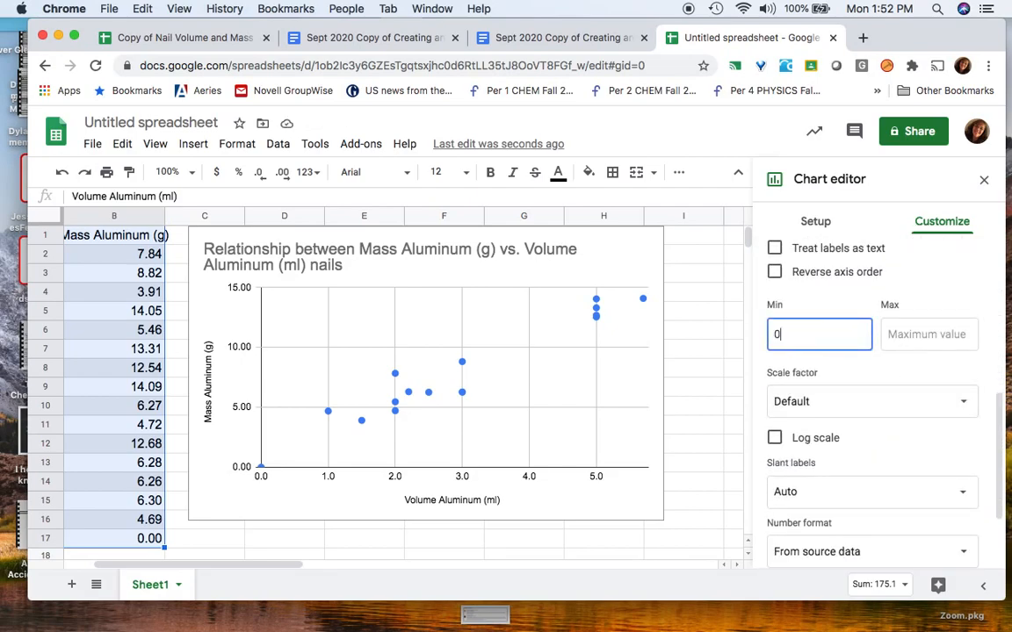
left_click(888, 334)
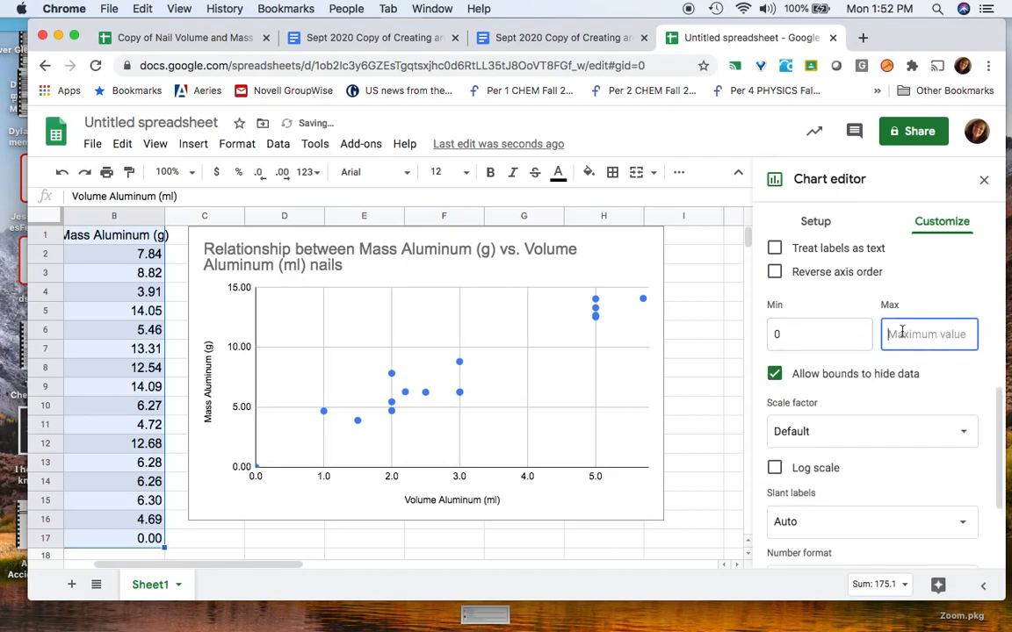
type("6")
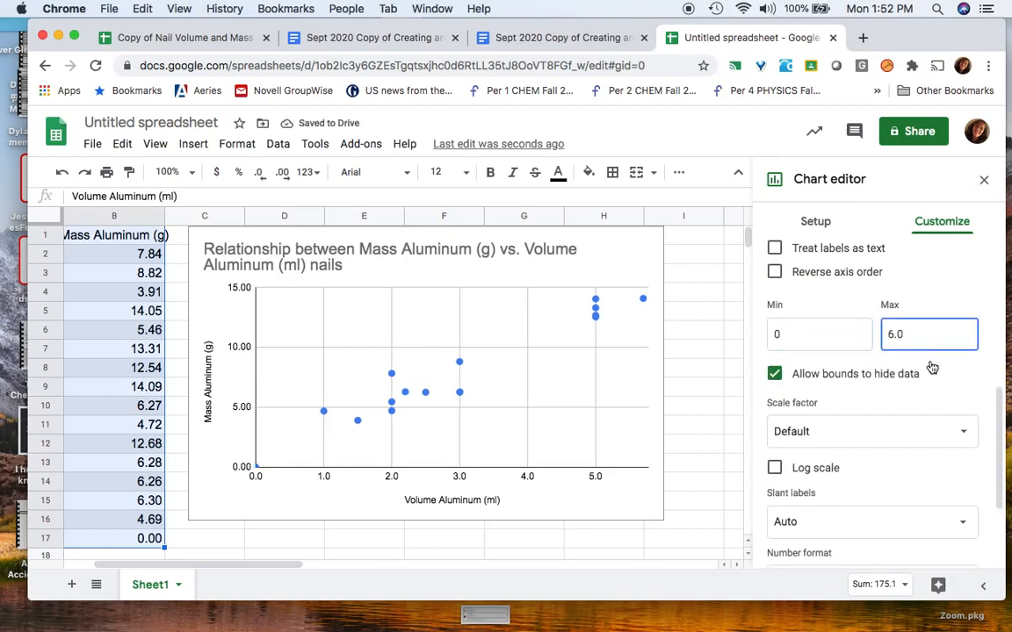
left_click(985, 414)
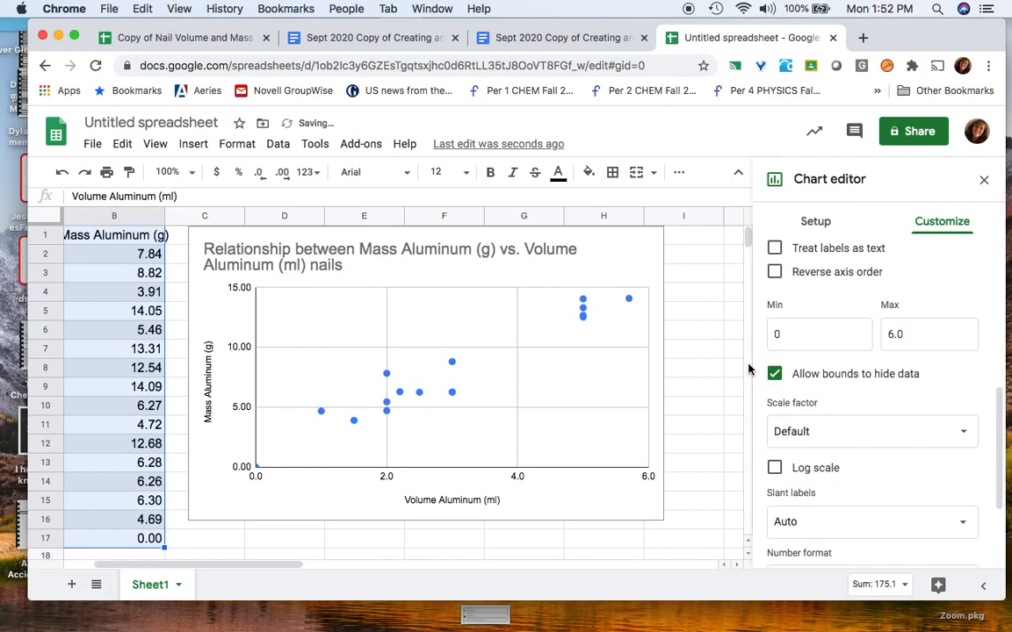
Close the horizontal axis settings and move the chart over column B so its full width fits in view.
scroll(729, 363, "down", 1)
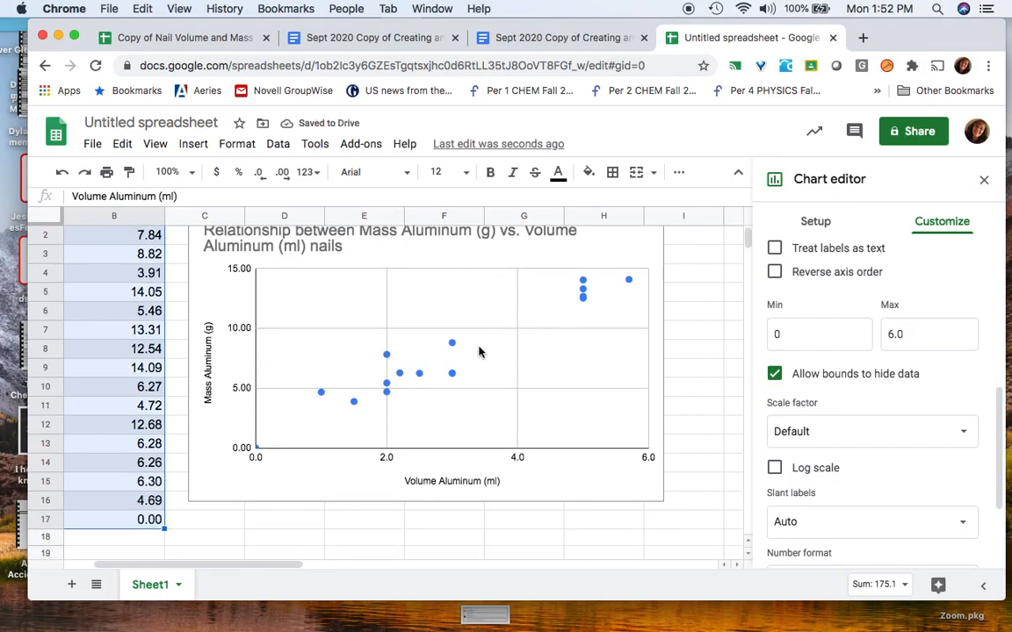
scroll(823, 463, "up", 1)
scroll(822, 463, "down", 1)
scroll(737, 263, "up", 1)
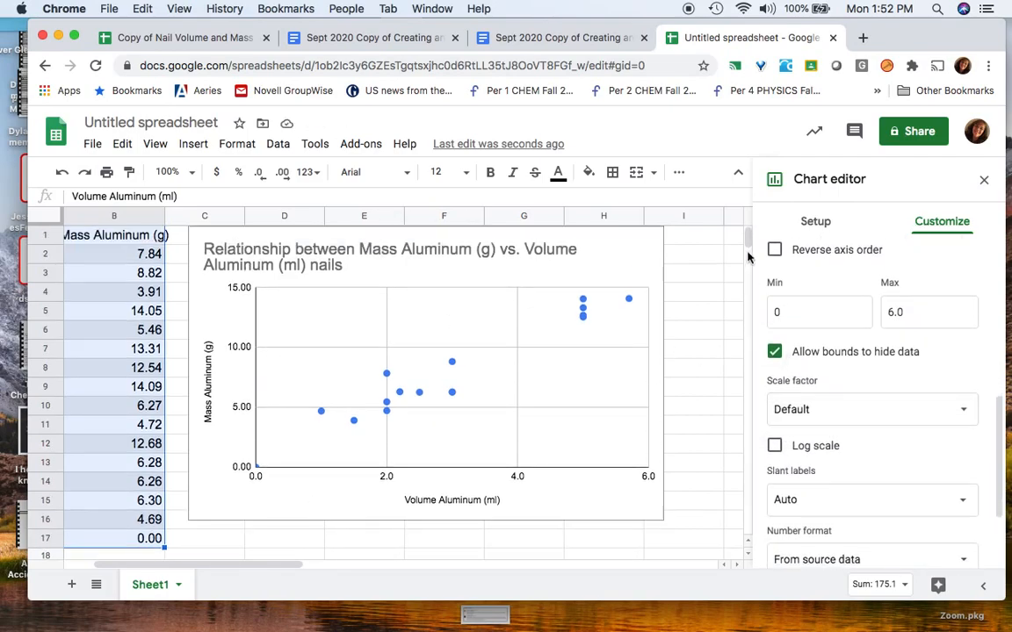
scroll(742, 257, "left", 1)
scroll(783, 299, "up", 5)
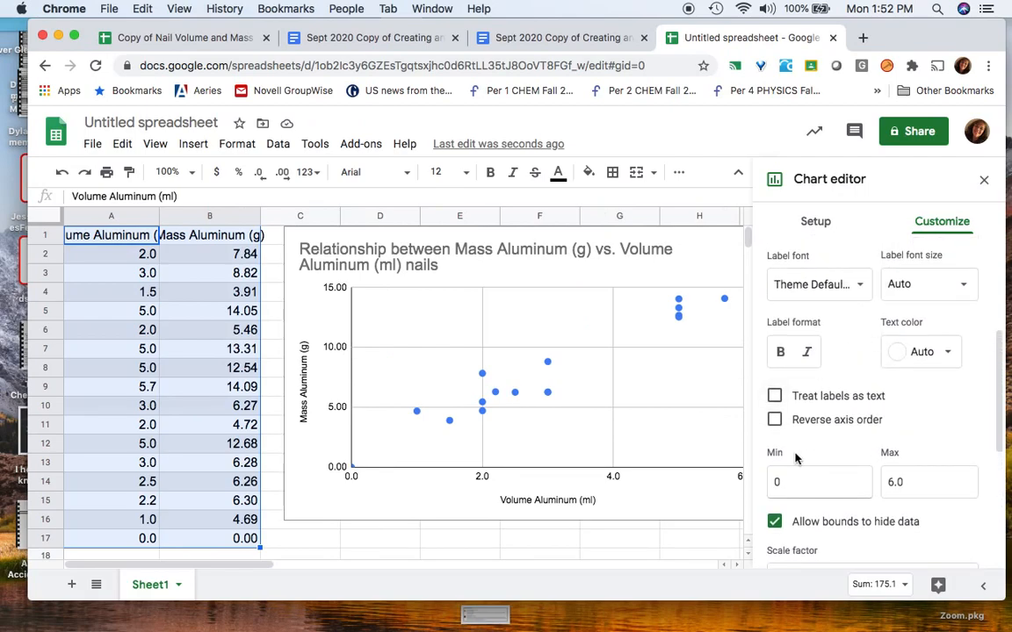
scroll(776, 413, "up", 3)
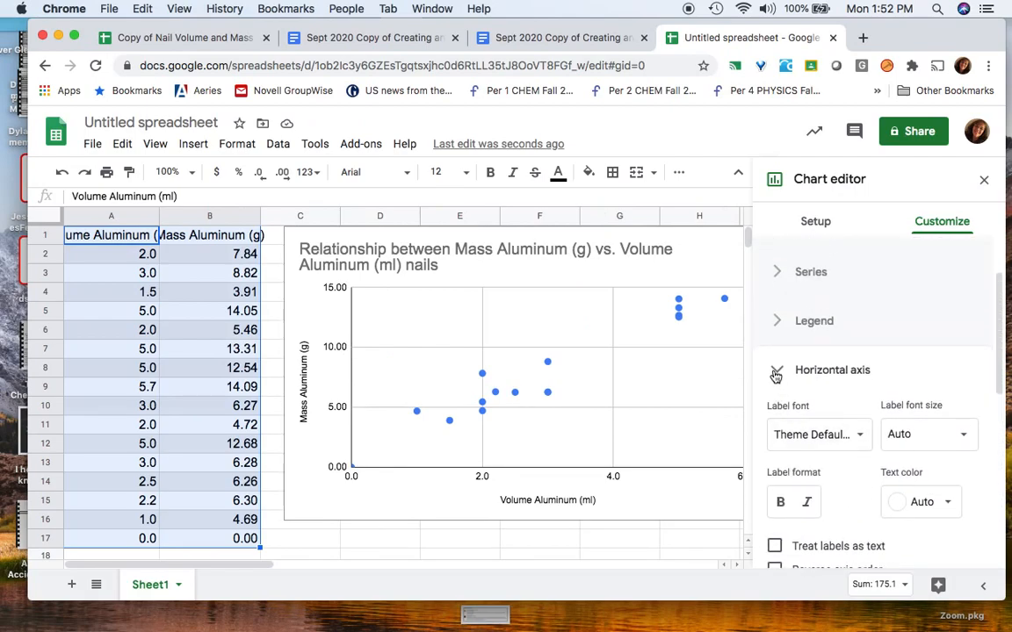
left_click(766, 372)
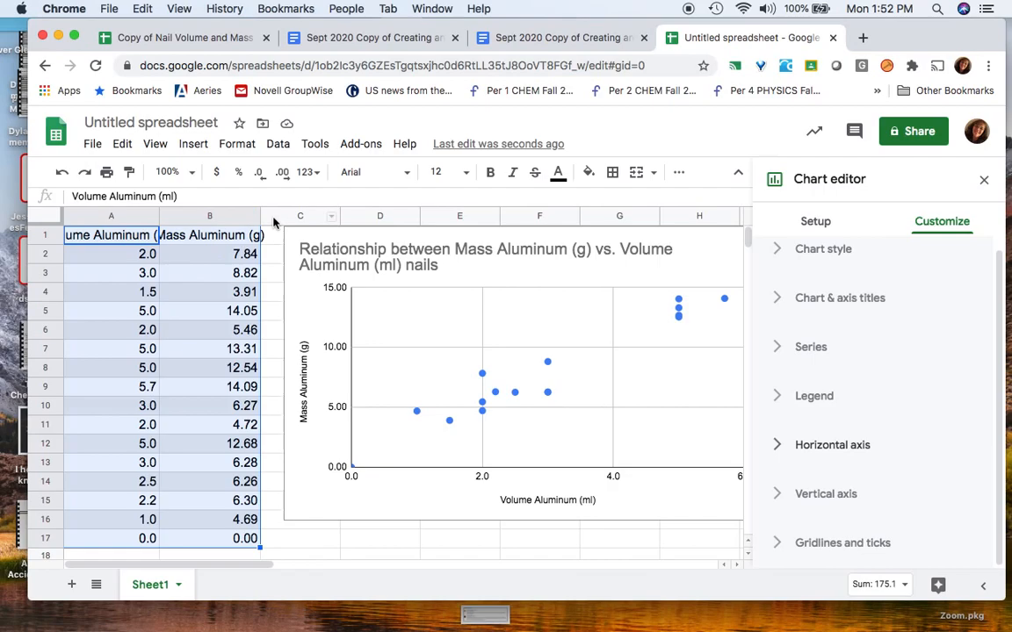
left_click(357, 255)
left_click_drag(467, 268, 379, 253)
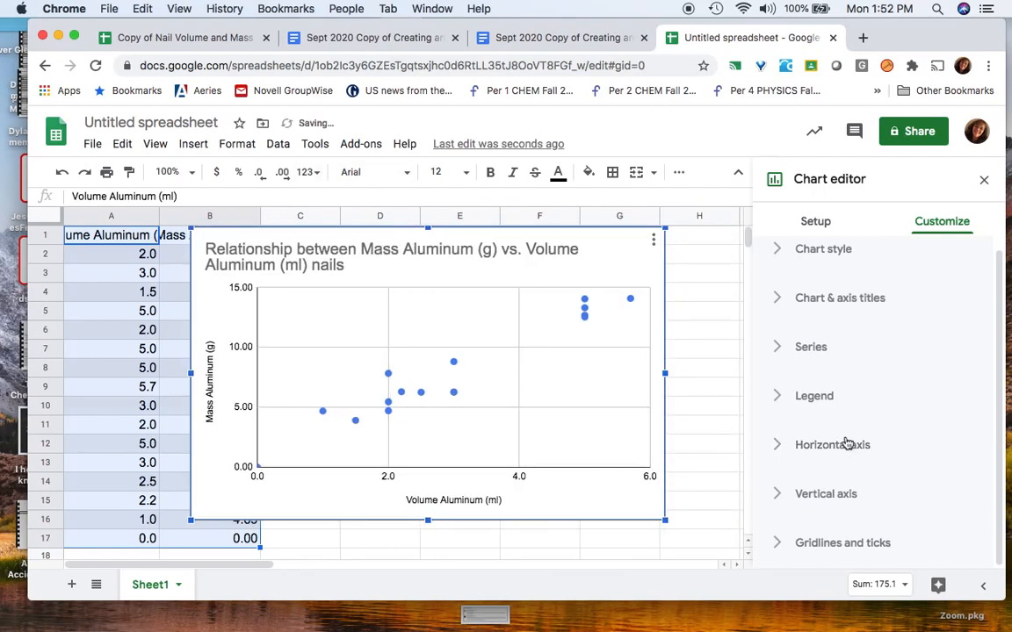
Set the vertical axis gridlines to a major step of 5 and a minor count of 10.
left_click(778, 544)
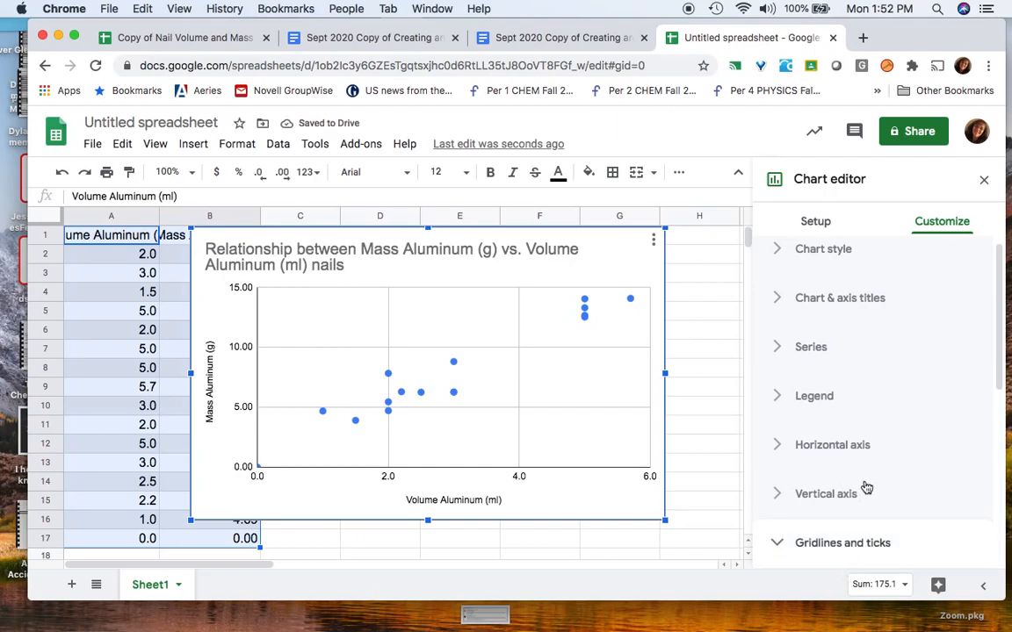
scroll(865, 483, "down", 5)
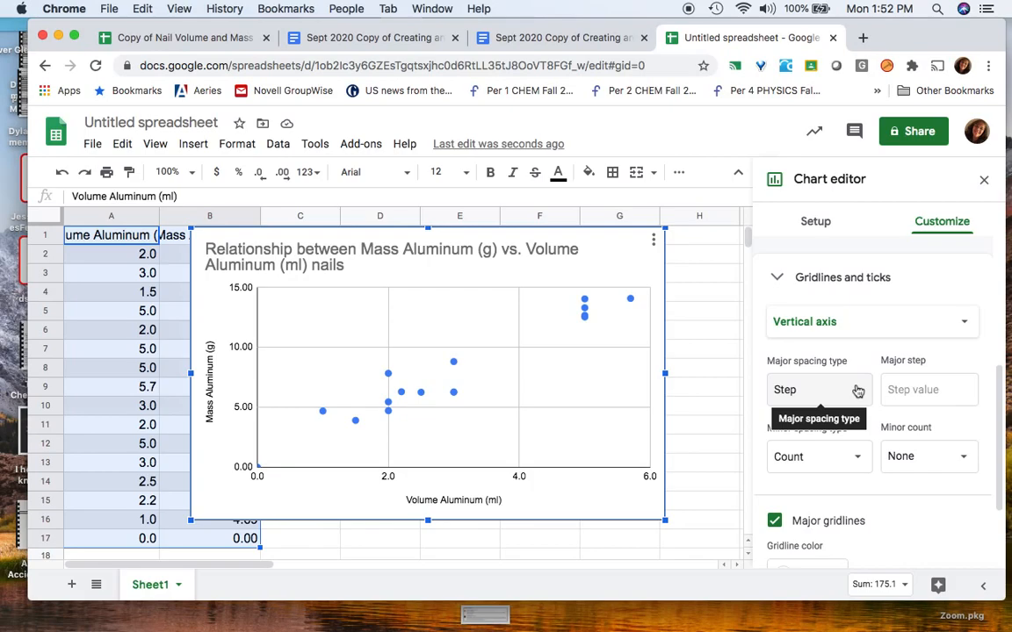
left_click(909, 396)
type("5")
left_click(907, 452)
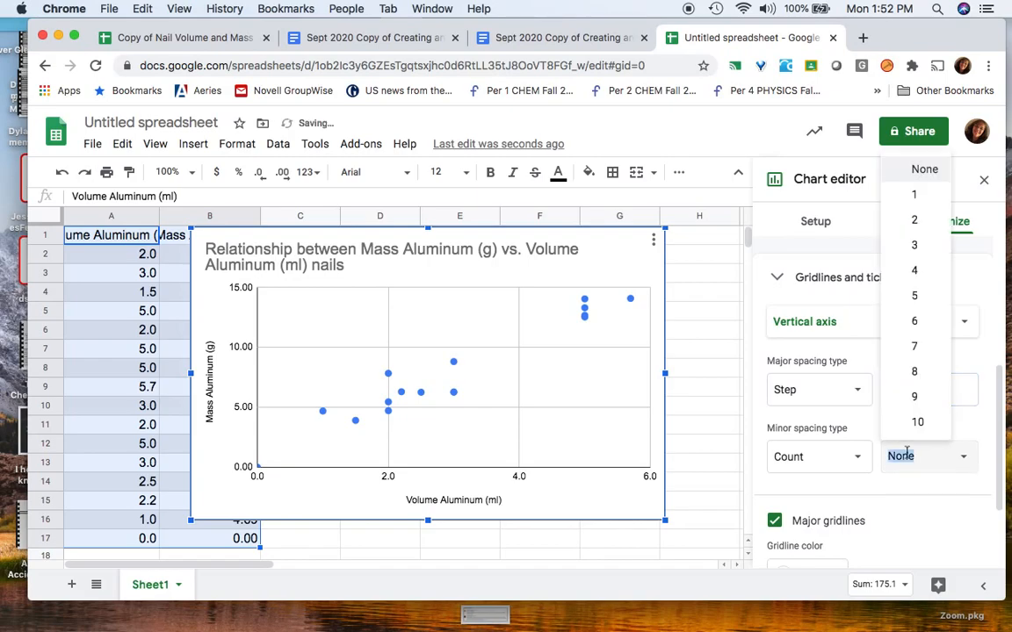
left_click(916, 423)
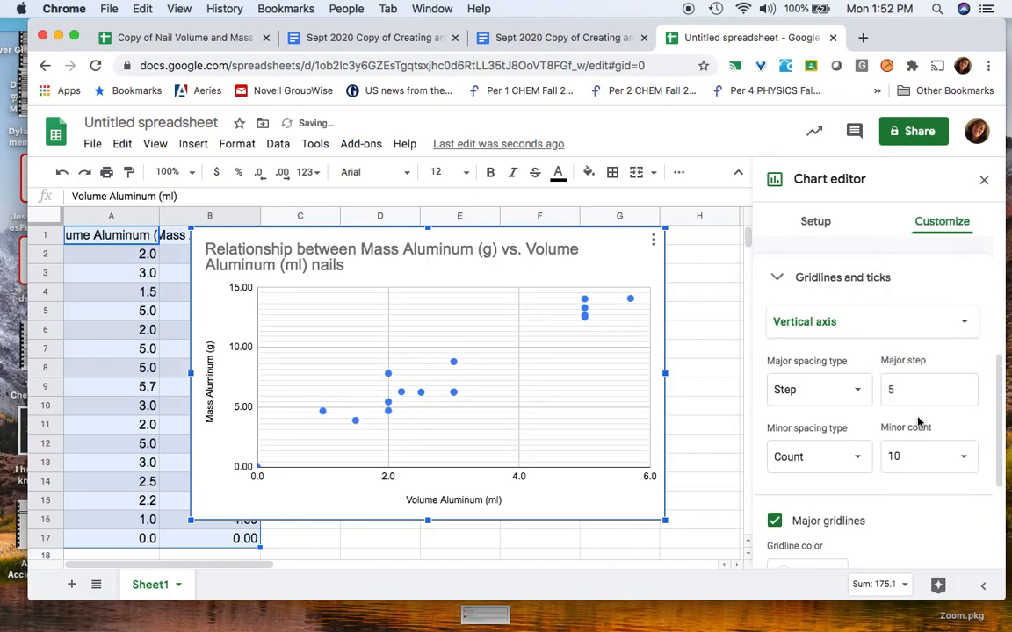
Enable major ticks for the vertical axis in the gridlines and ticks settings.
scroll(921, 474, "down", 3)
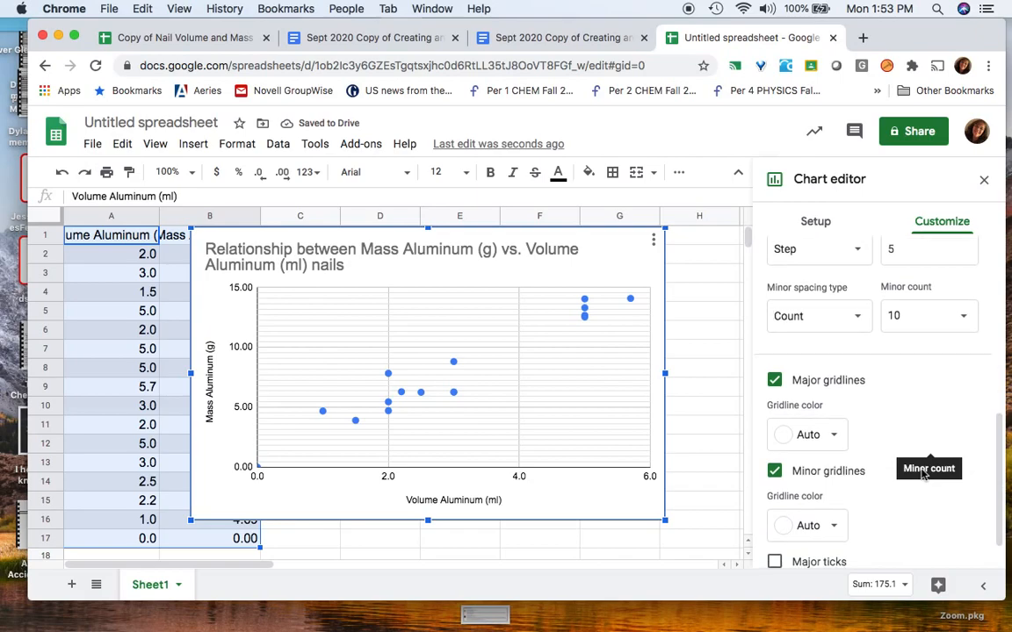
scroll(940, 483, "down", 1)
scroll(861, 526, "up", 1)
scroll(858, 526, "down", 1)
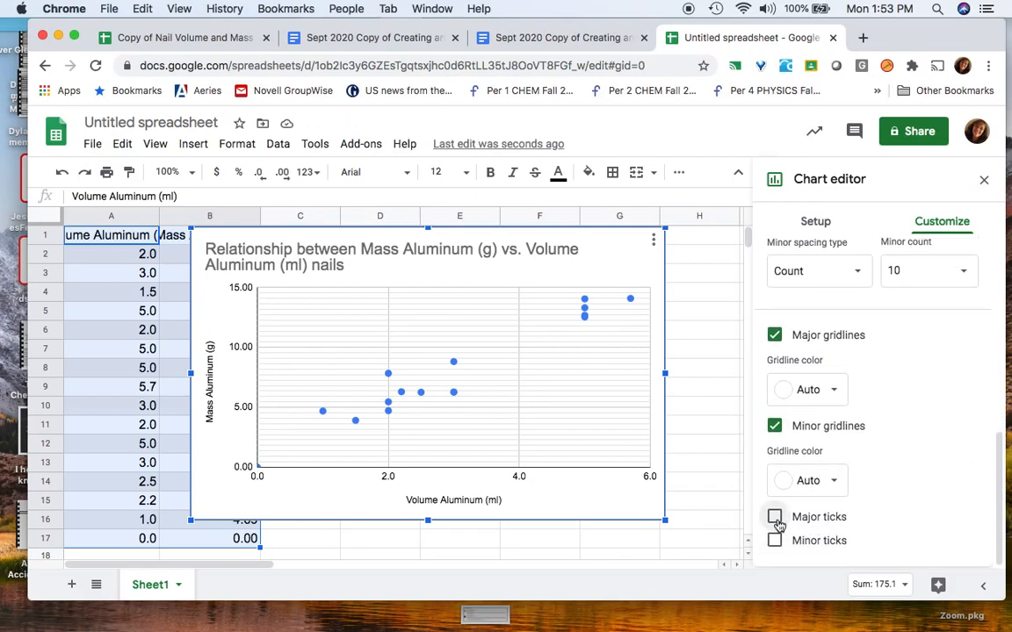
left_click(774, 517)
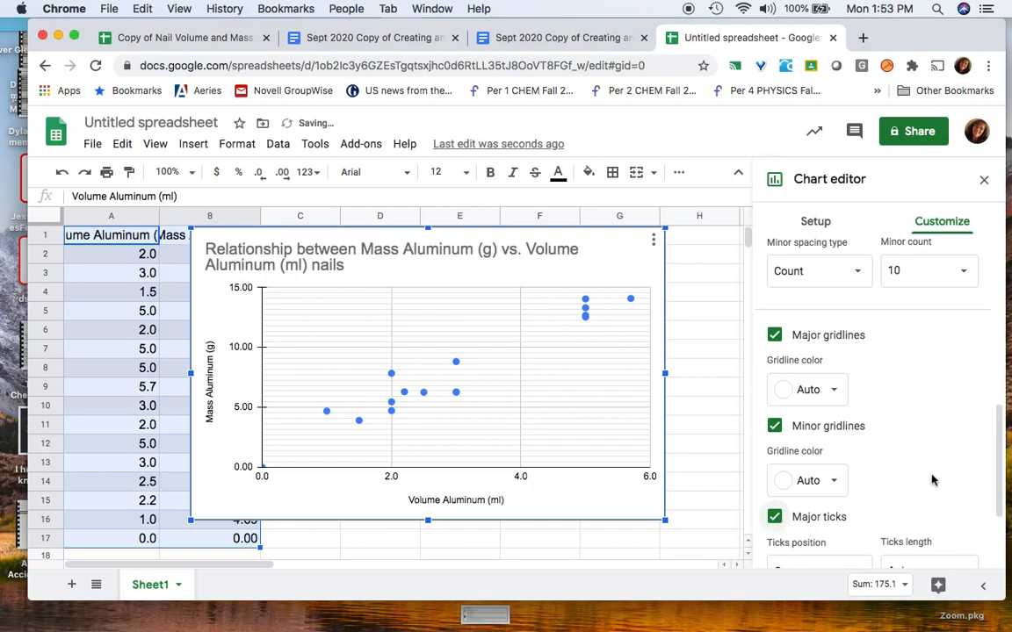
Set the horizontal axis gridlines to a major step of 1 and a minor count of 10.
scroll(920, 477, "up", 3)
scroll(921, 477, "down", 4)
scroll(920, 477, "up", 5)
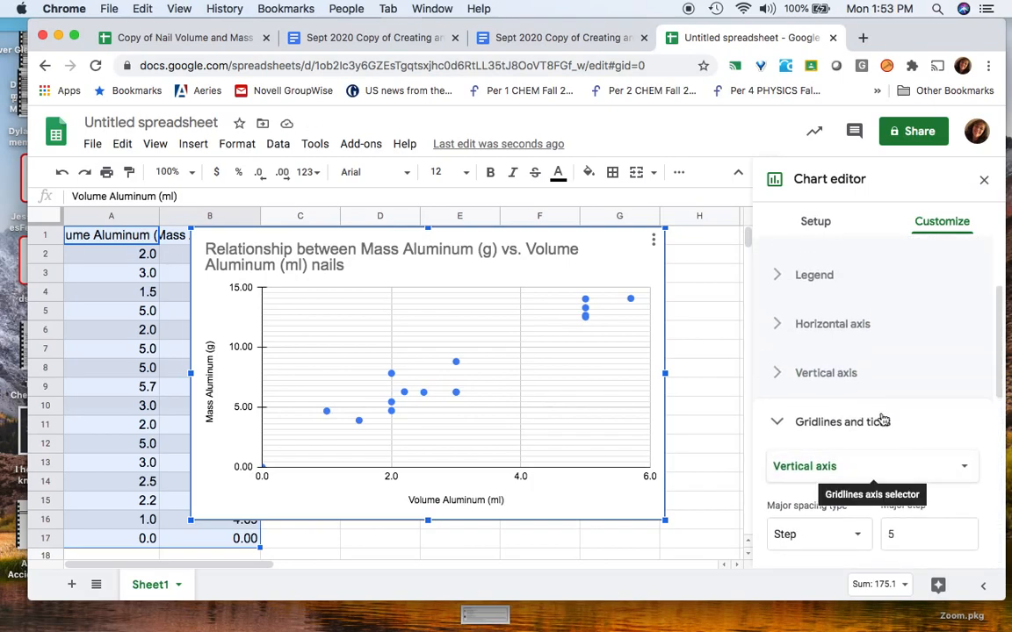
scroll(859, 430, "down", 2)
left_click(949, 405)
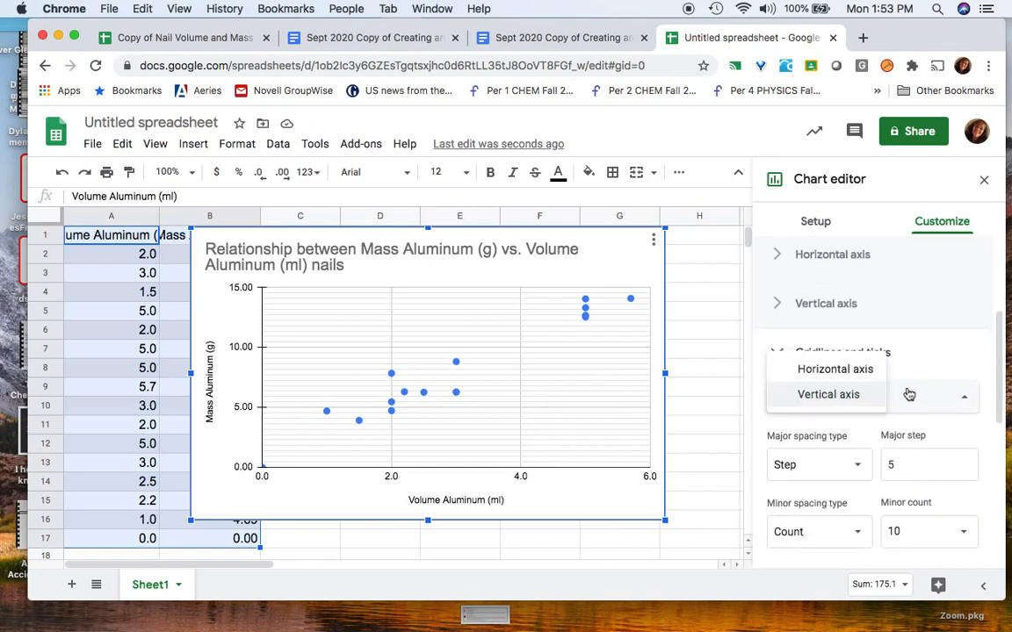
left_click(861, 370)
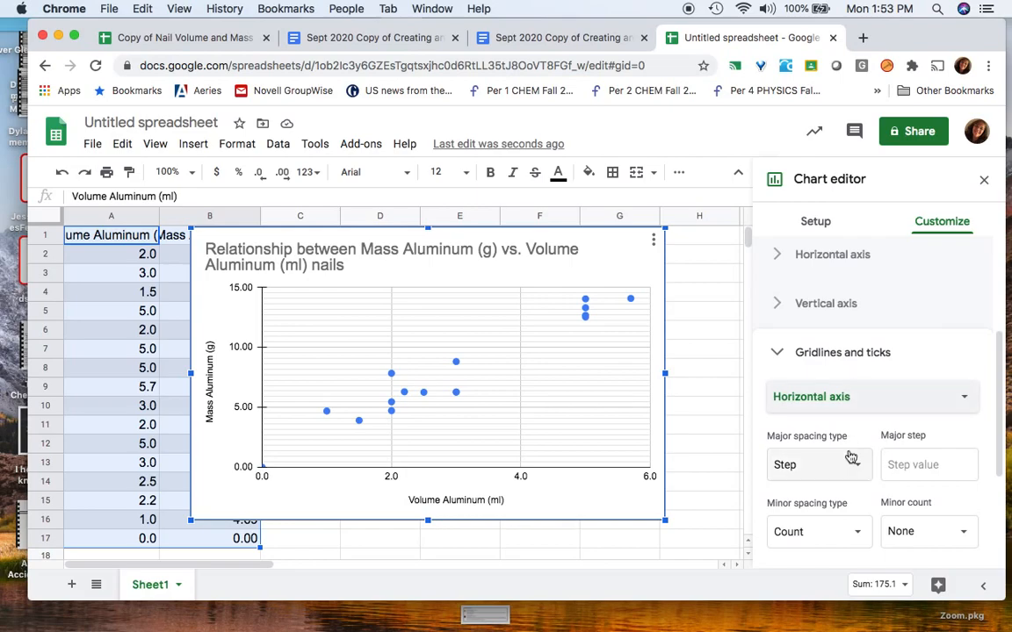
scroll(853, 487, "down", 2)
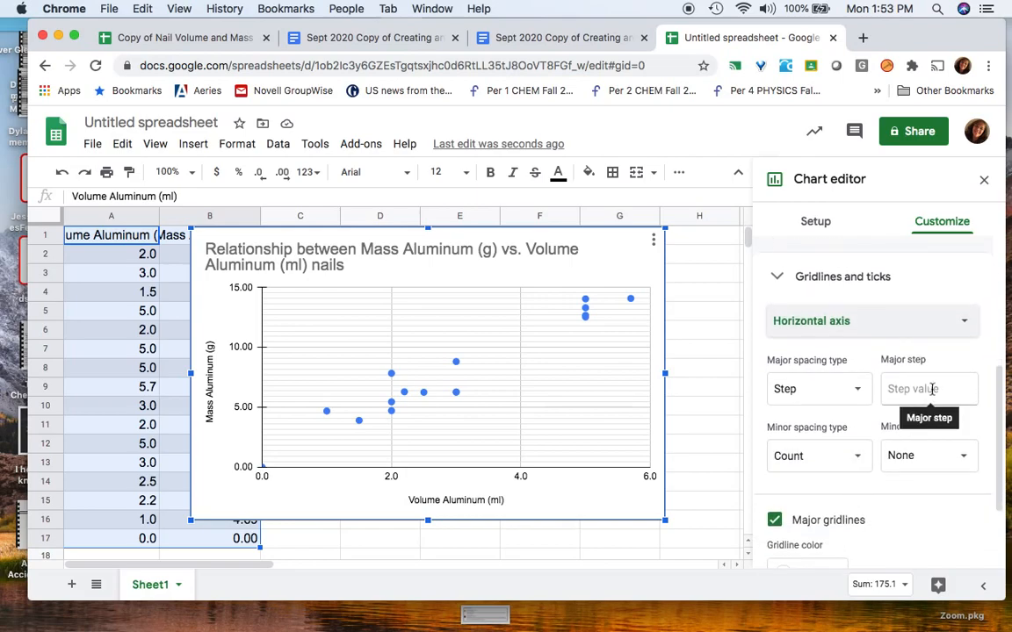
left_click(933, 389)
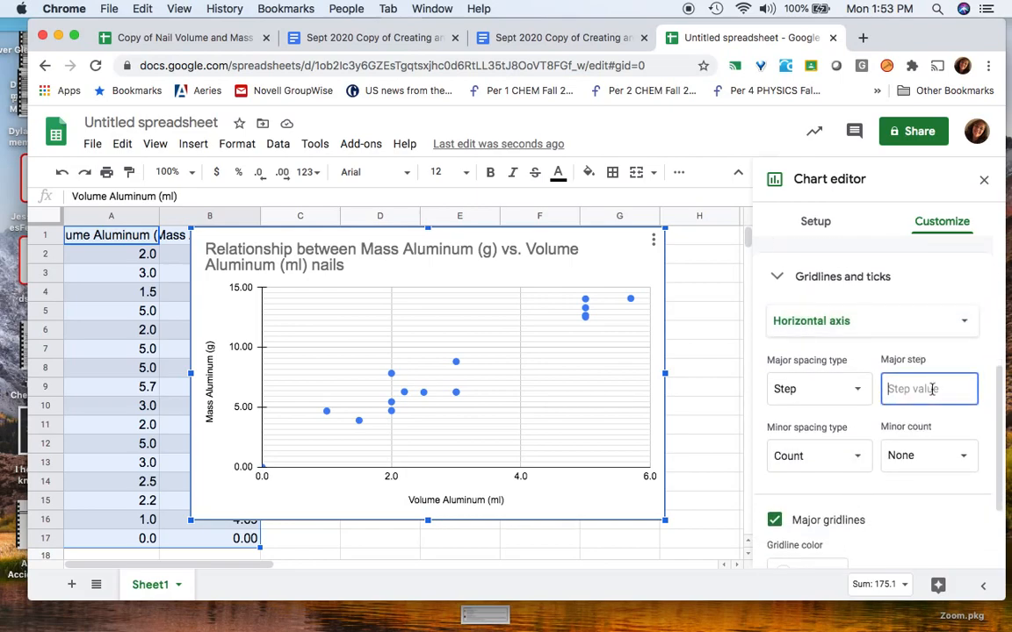
type("1")
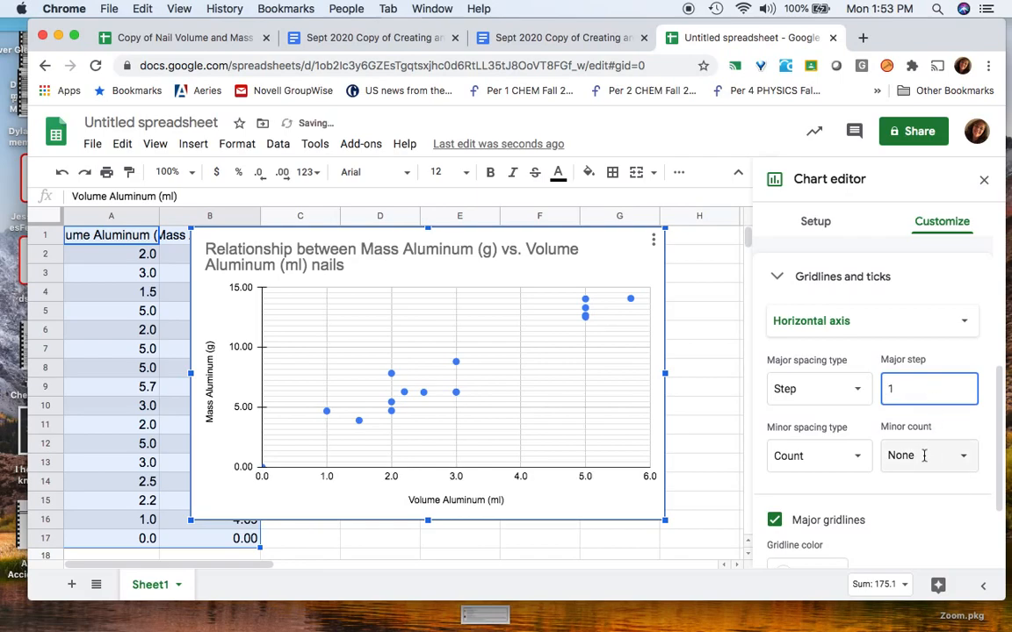
left_click(928, 455)
left_click(922, 421)
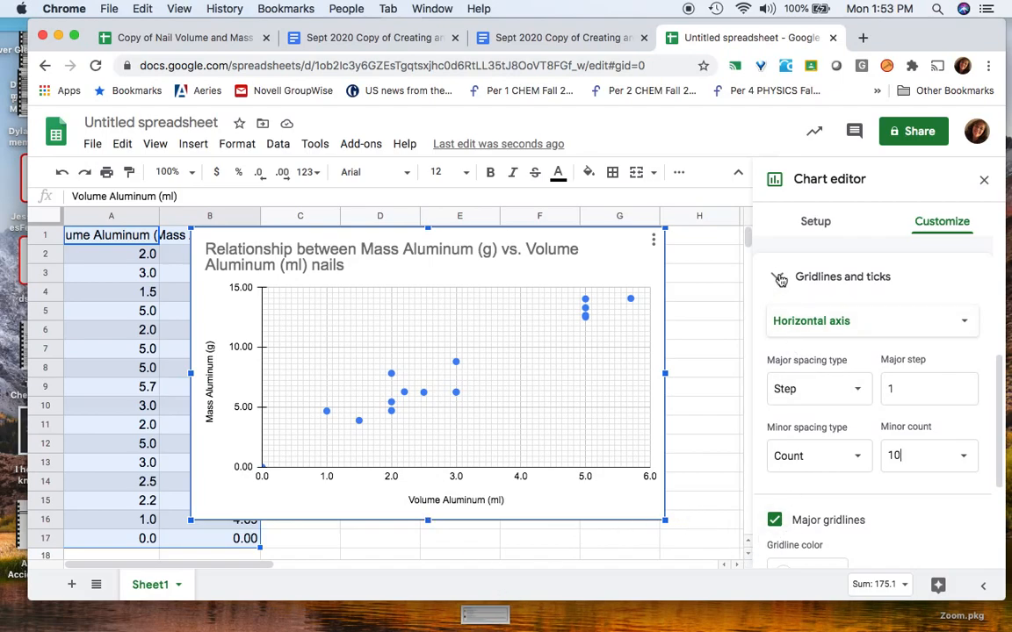
Close the gridline settings and recolor the Mass Aluminum (g) series points to dark teal.
left_click(780, 278)
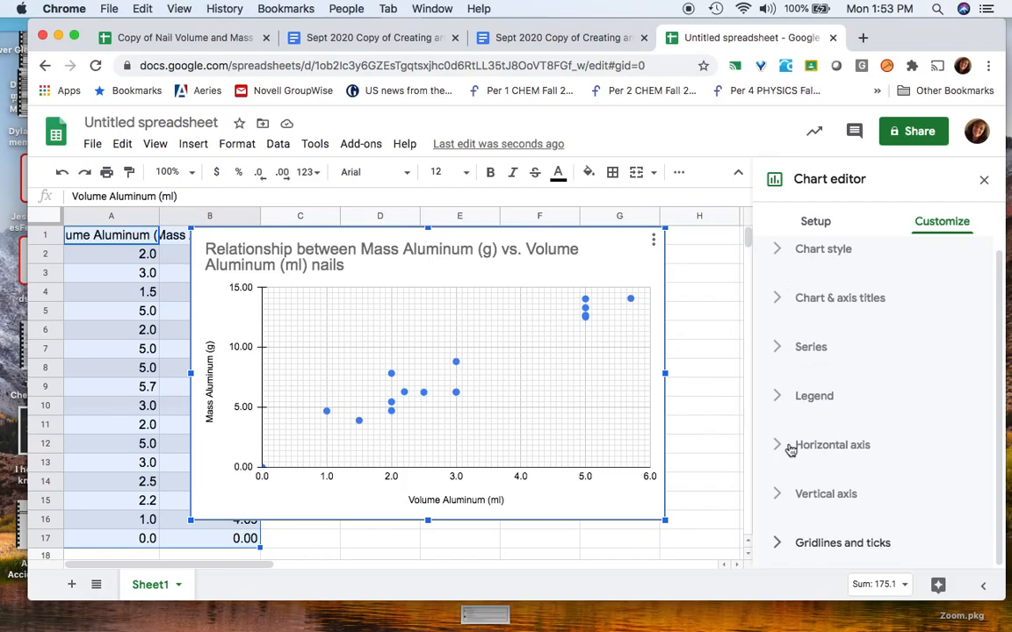
left_click(779, 352)
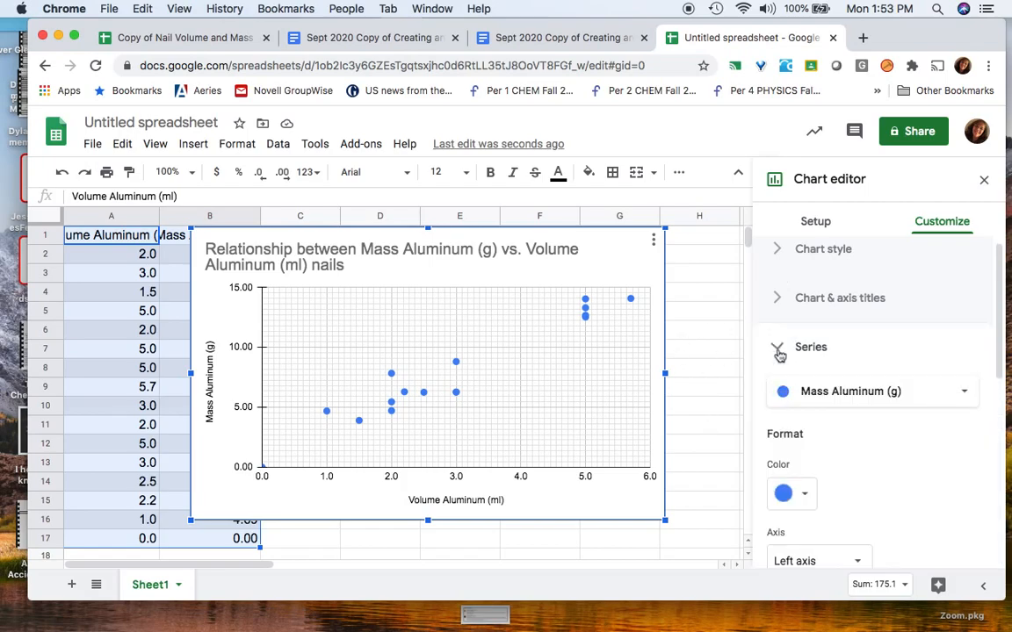
scroll(833, 452, "down", 3)
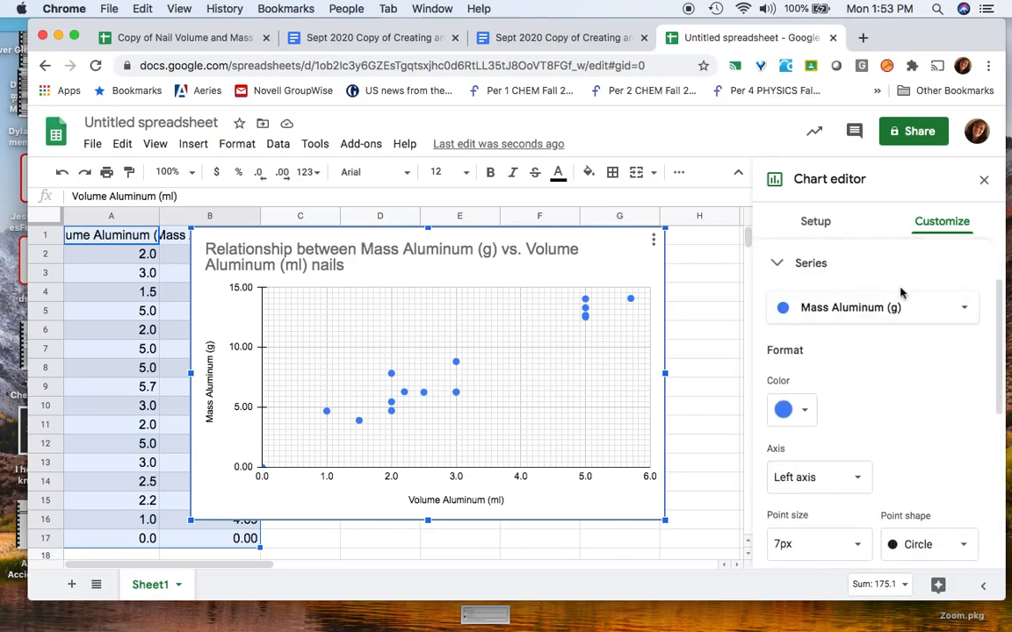
left_click(963, 314)
left_click(964, 316)
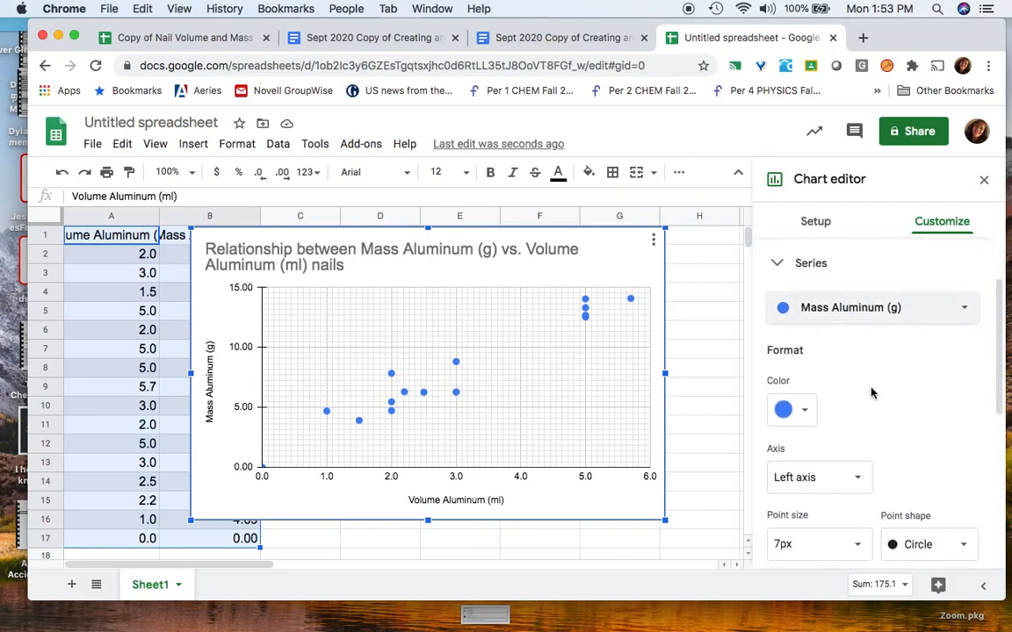
left_click(803, 410)
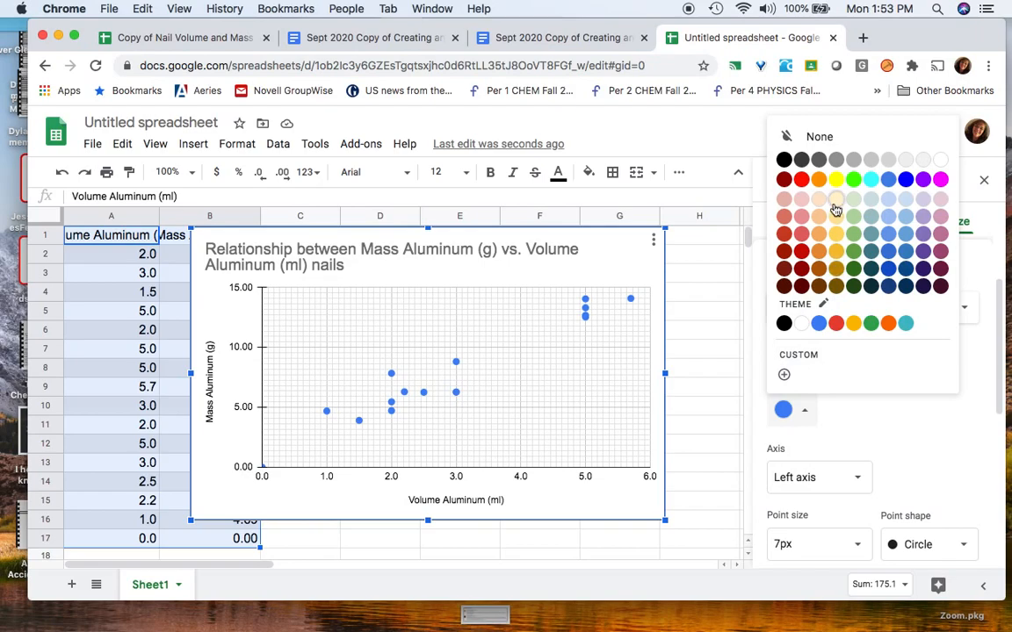
left_click(853, 179)
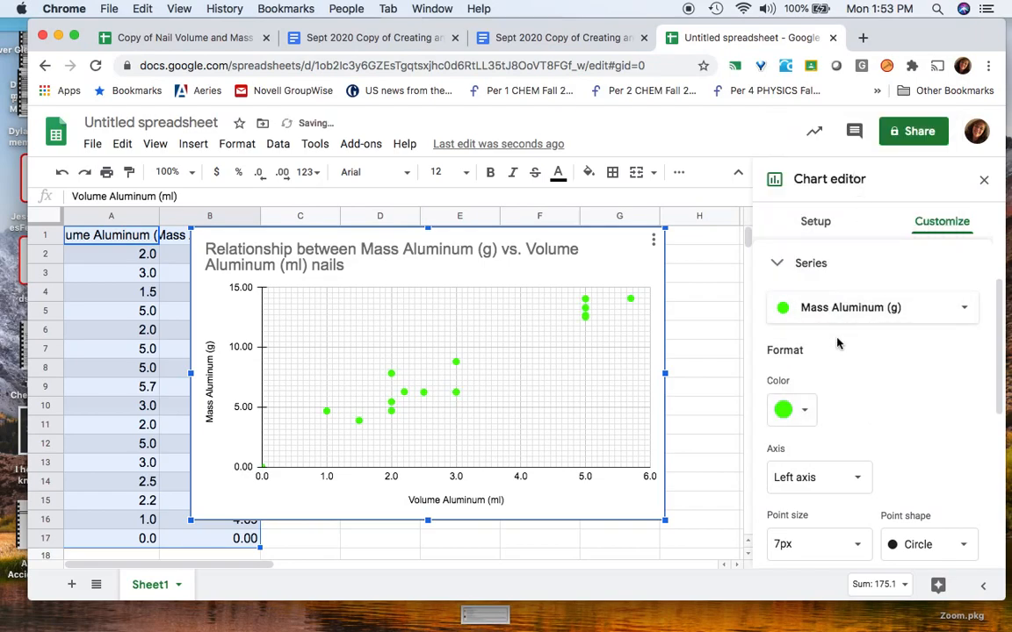
left_click(803, 410)
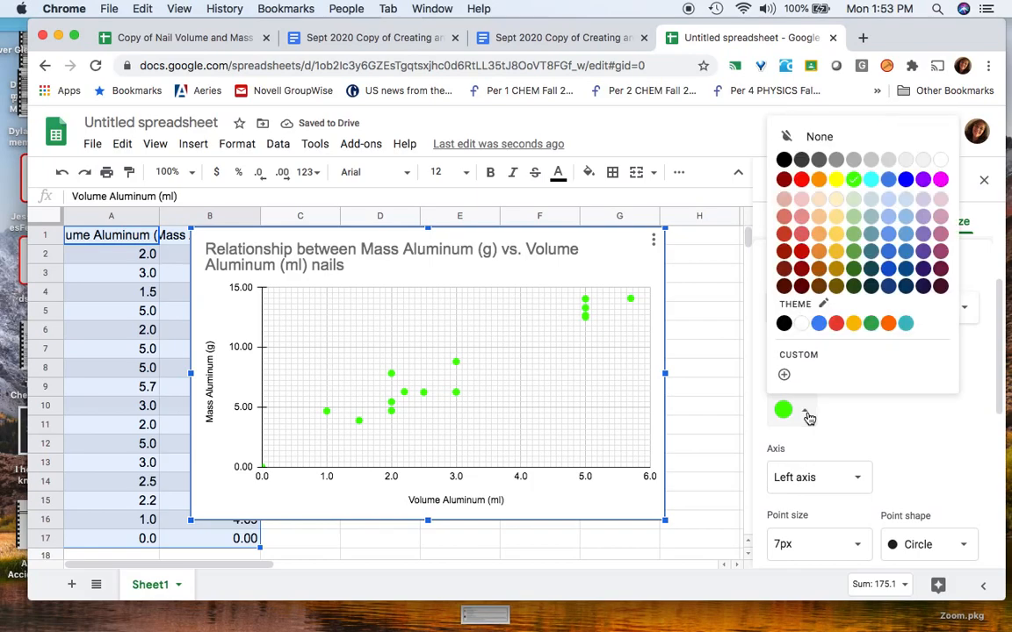
left_click(872, 242)
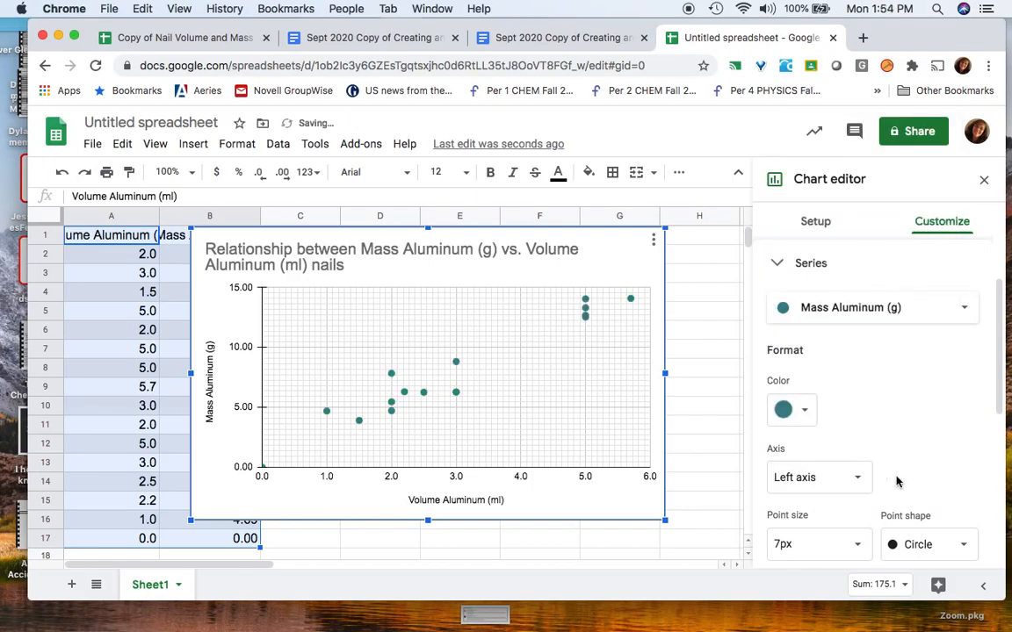
Try a 2px point size for the Mass Aluminum (g) series and set it back to 7px.
scroll(800, 452, "down", 3)
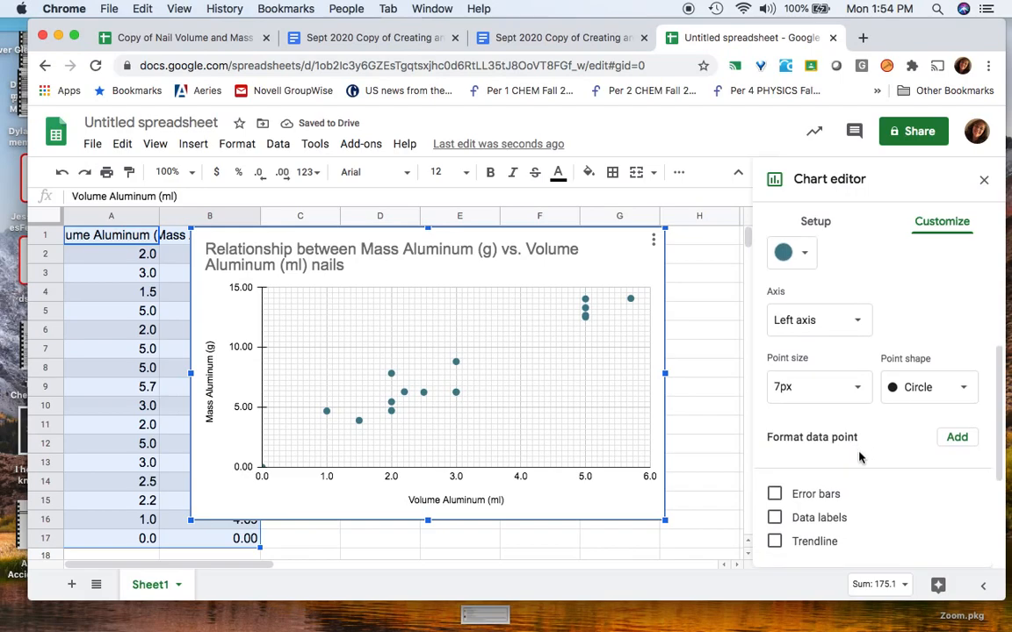
left_click(864, 395)
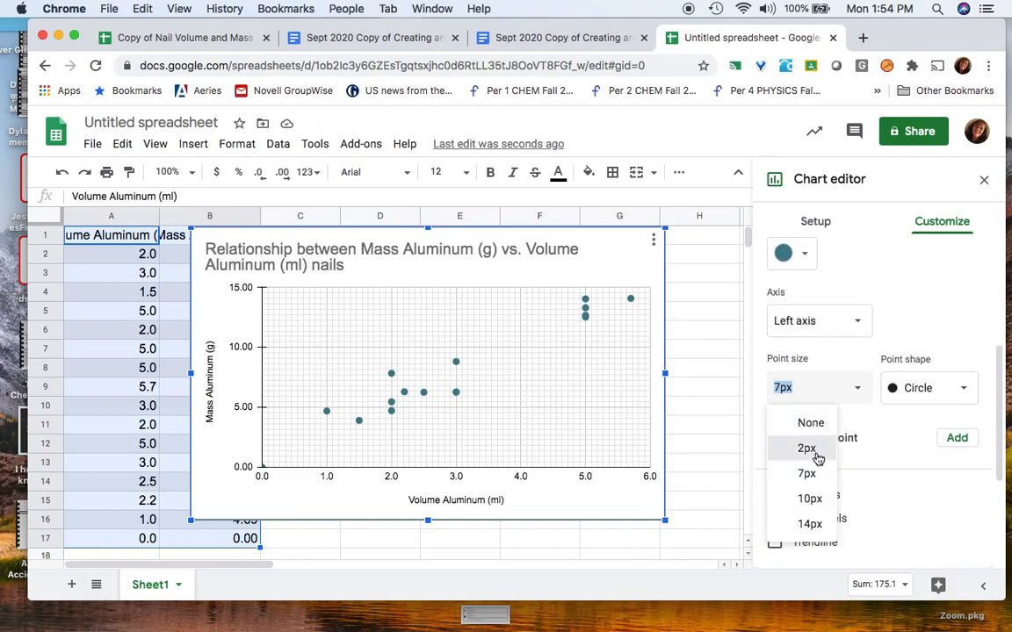
left_click(816, 457)
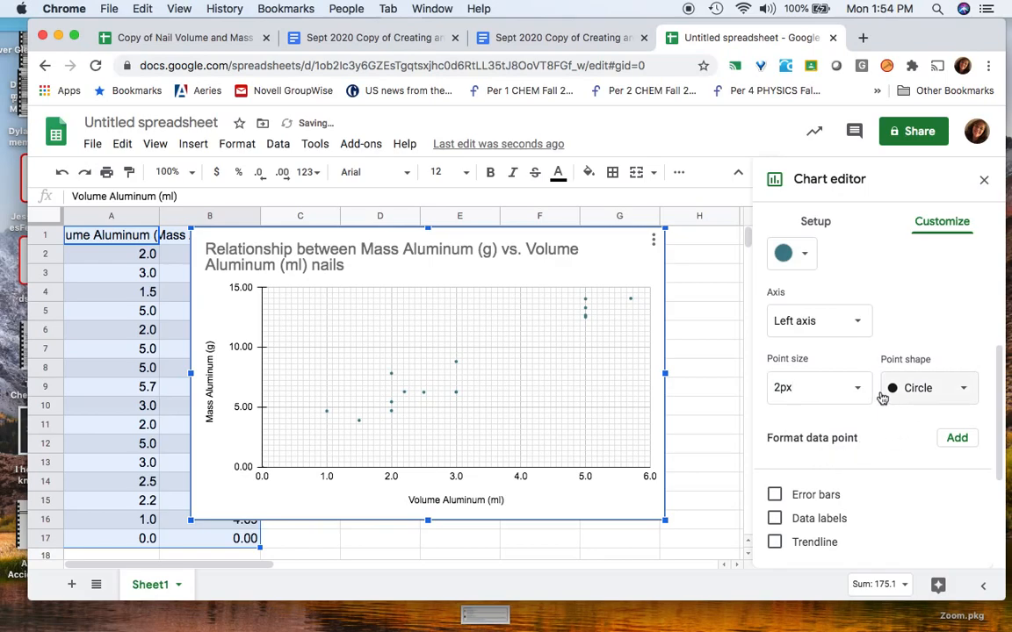
left_click(825, 390)
left_click(807, 474)
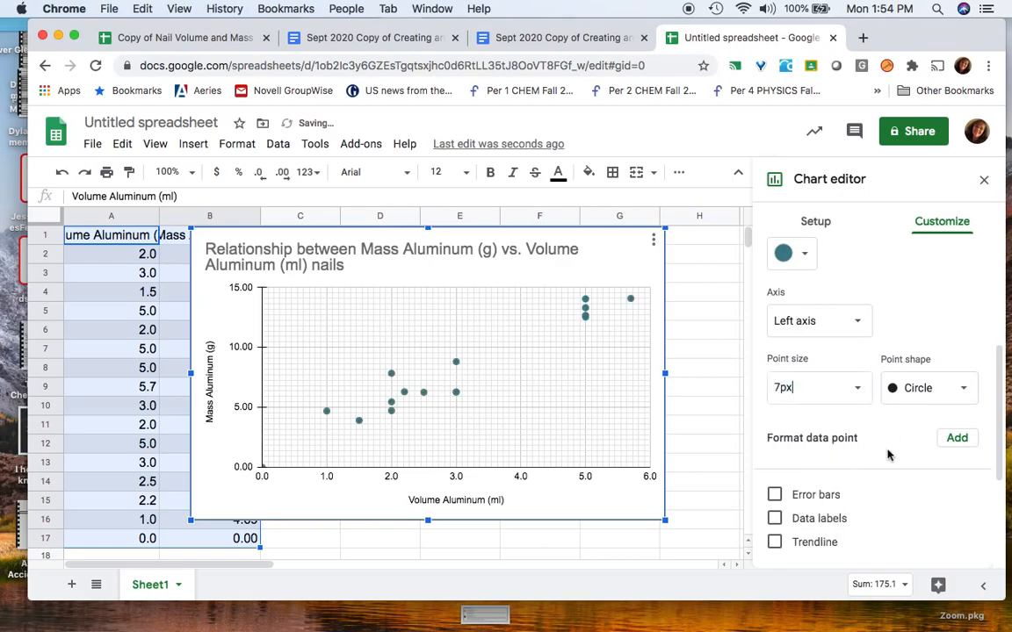
Change the series point shape to Triangle and add a trendline to the Mass Aluminum (g) data.
left_click(966, 388)
left_click(938, 410)
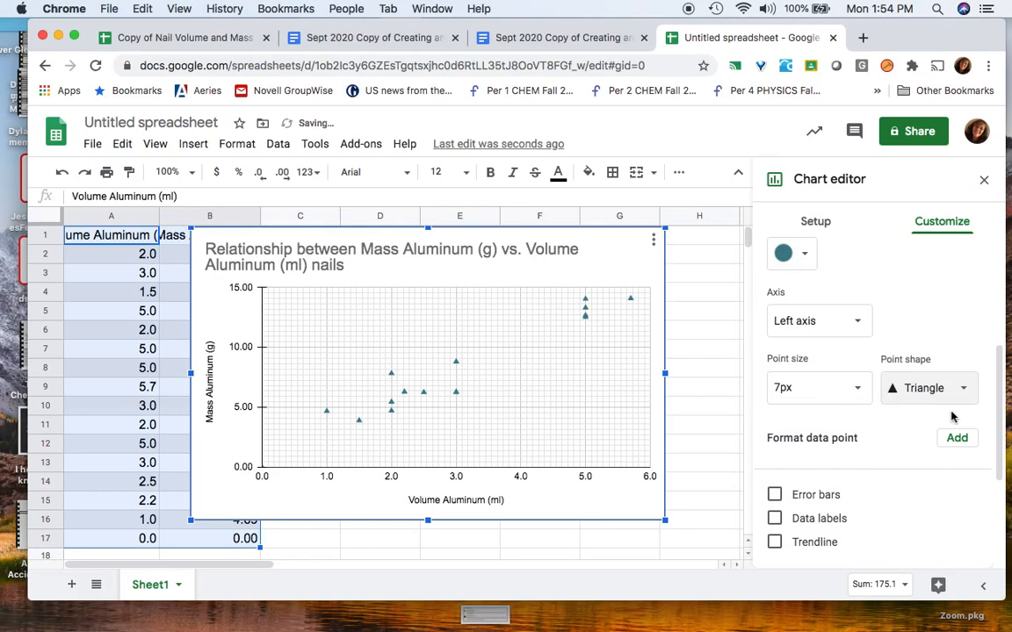
scroll(795, 369, "down", 4)
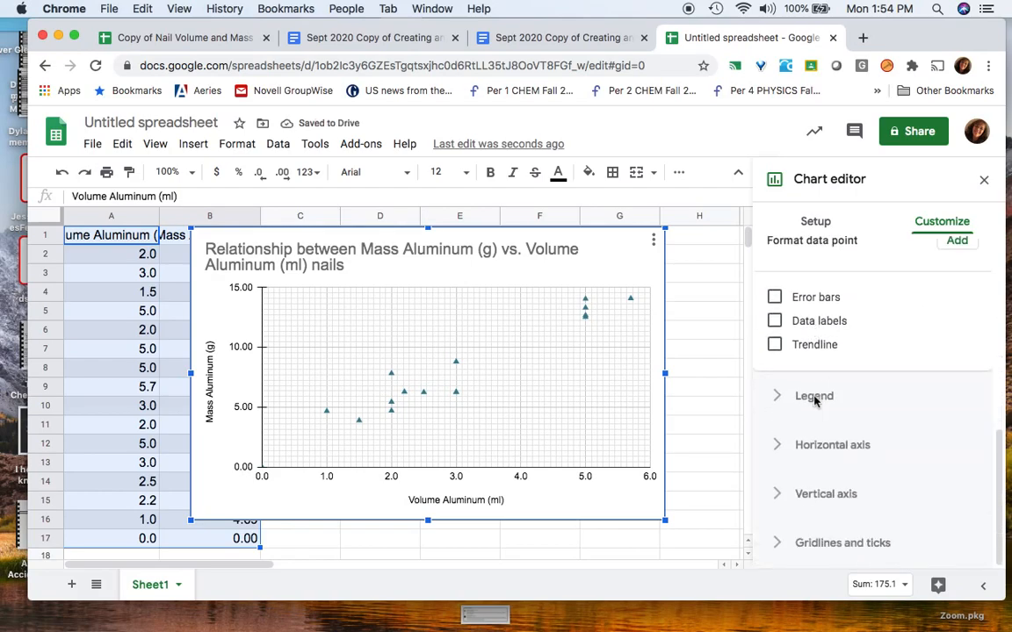
scroll(808, 400, "up", 1)
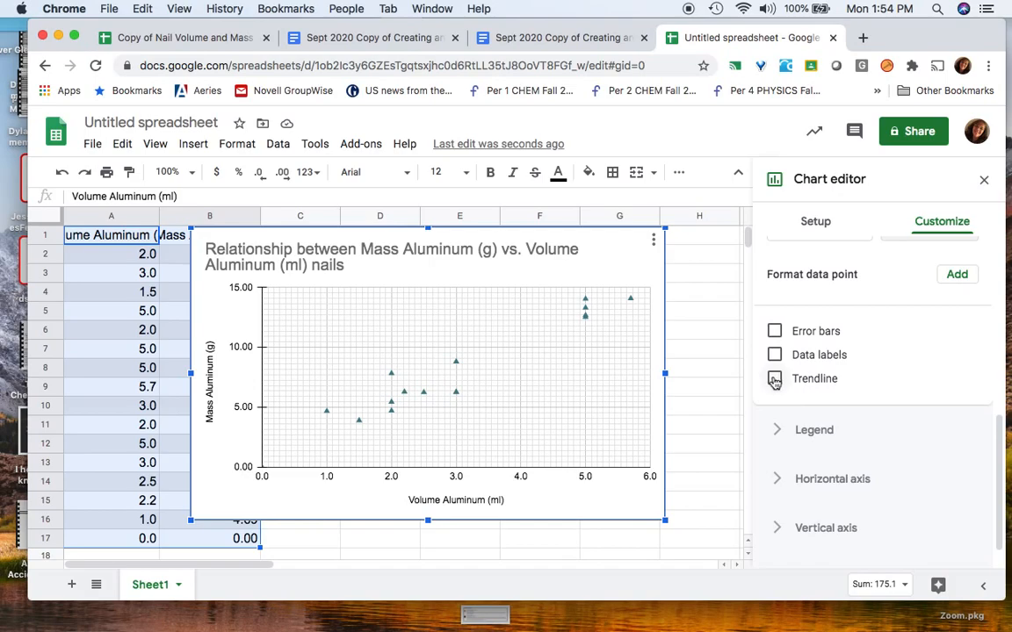
scroll(775, 383, "up", 8)
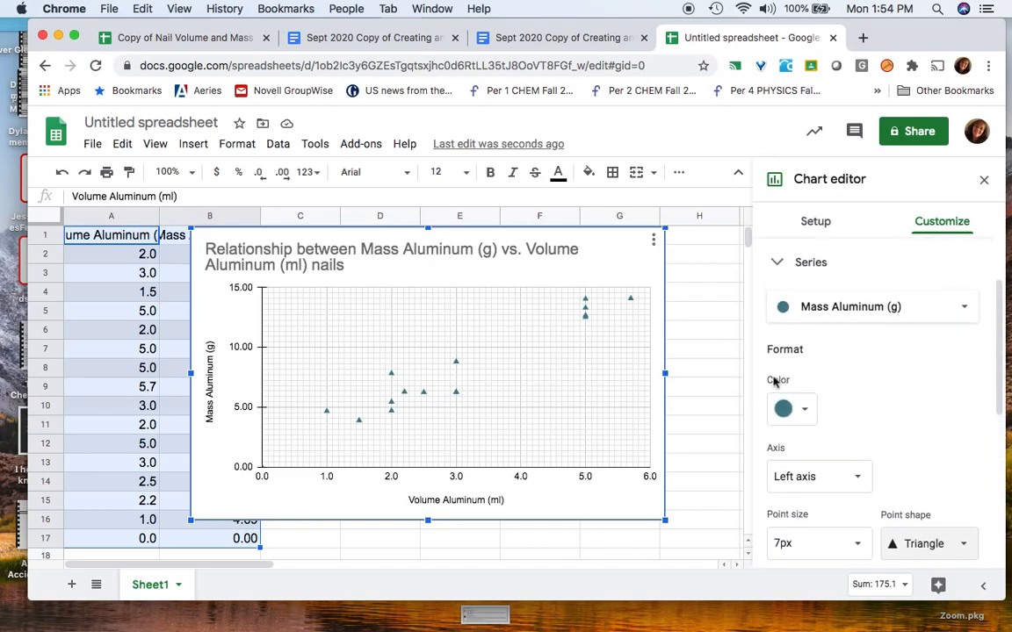
scroll(775, 383, "down", 8)
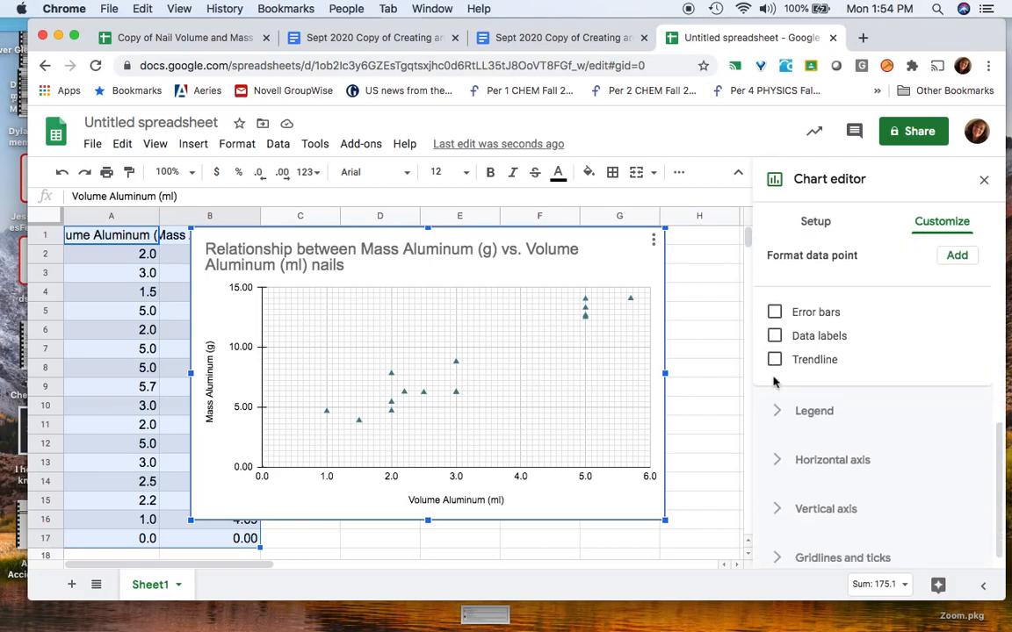
left_click(774, 361)
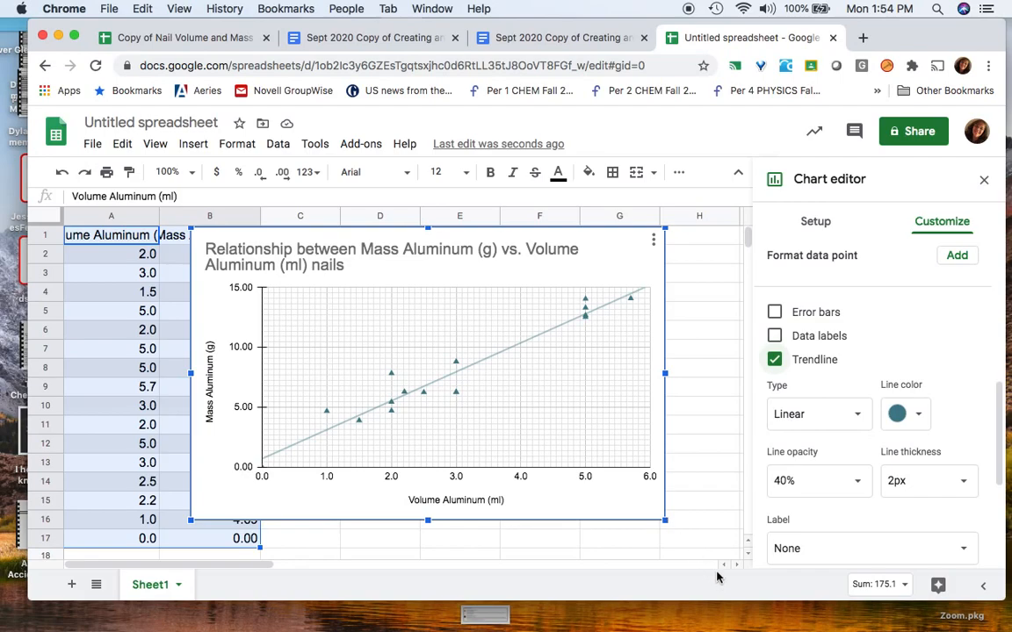
Set the trendline's label to Use Equation.
scroll(854, 487, "down", 5)
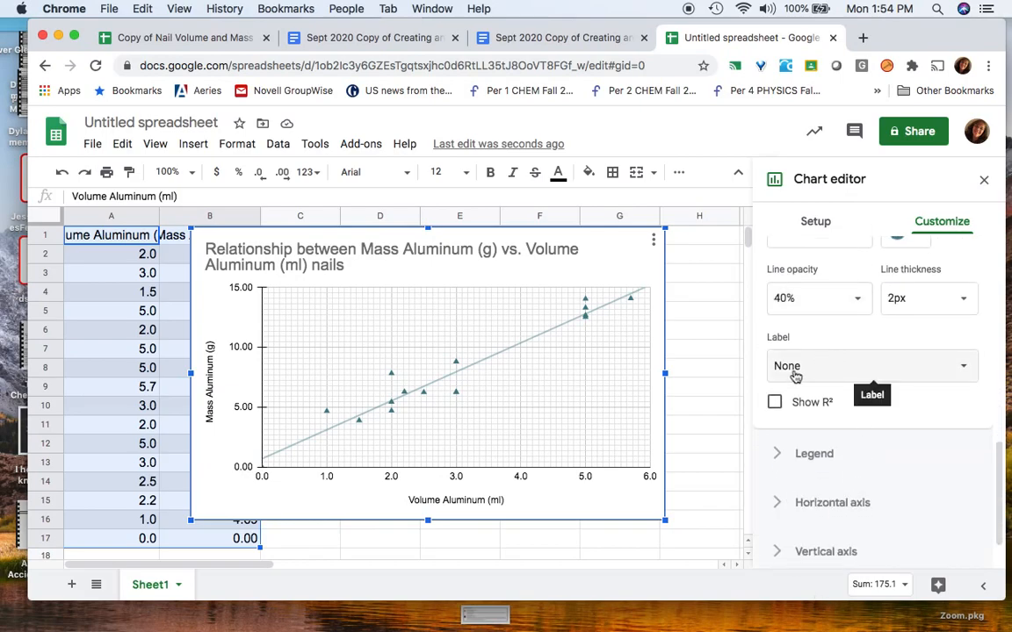
left_click(962, 373)
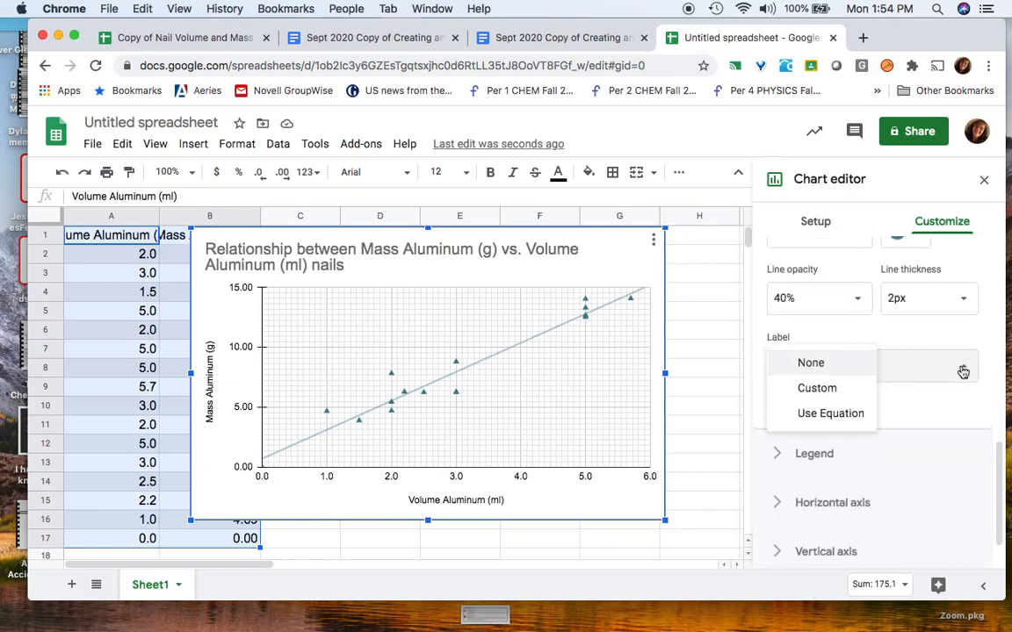
left_click(852, 415)
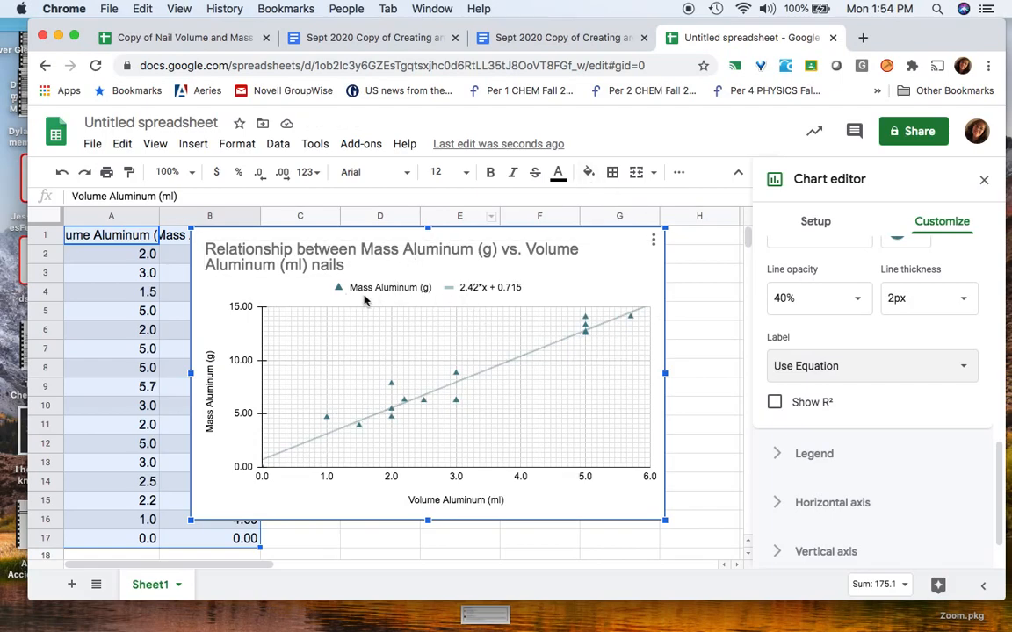
Select the trendline equation in the chart legend to inspect it, and close the legend settings.
left_click(515, 296)
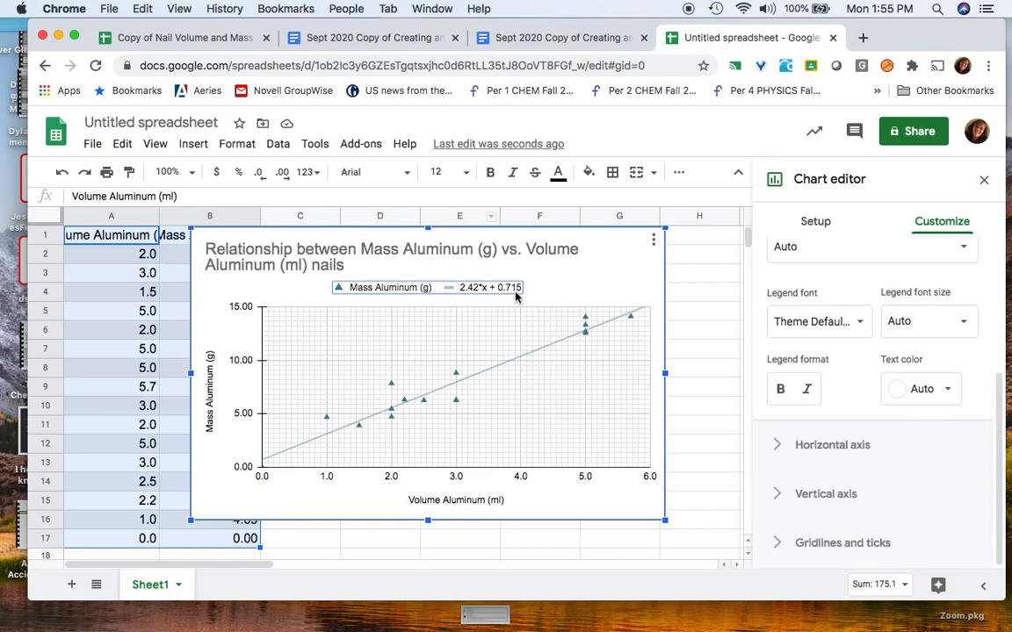
left_click(515, 296)
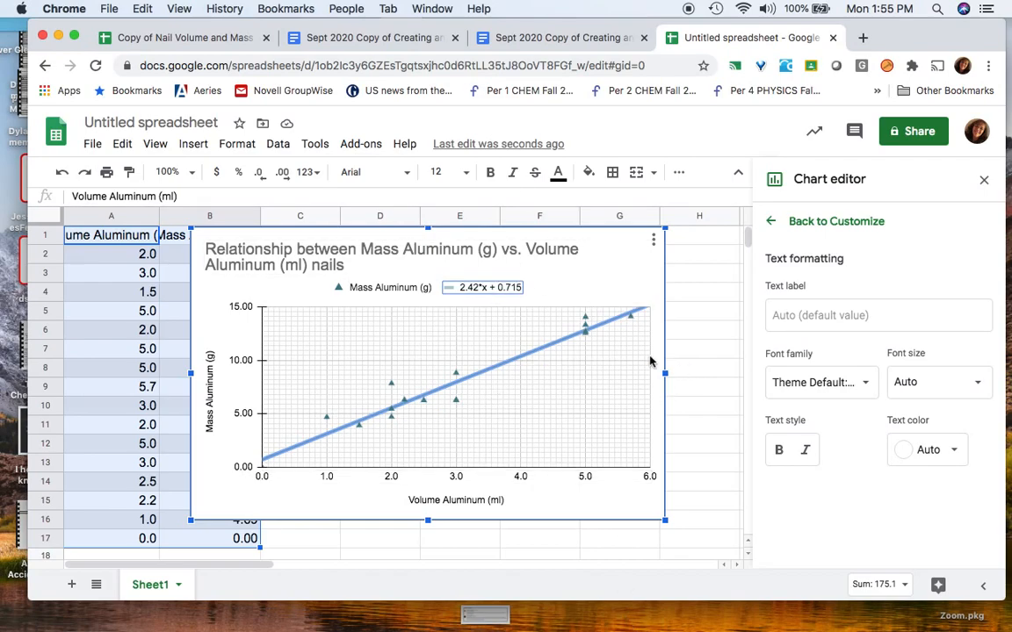
left_click(772, 221)
scroll(885, 515, "up", 3)
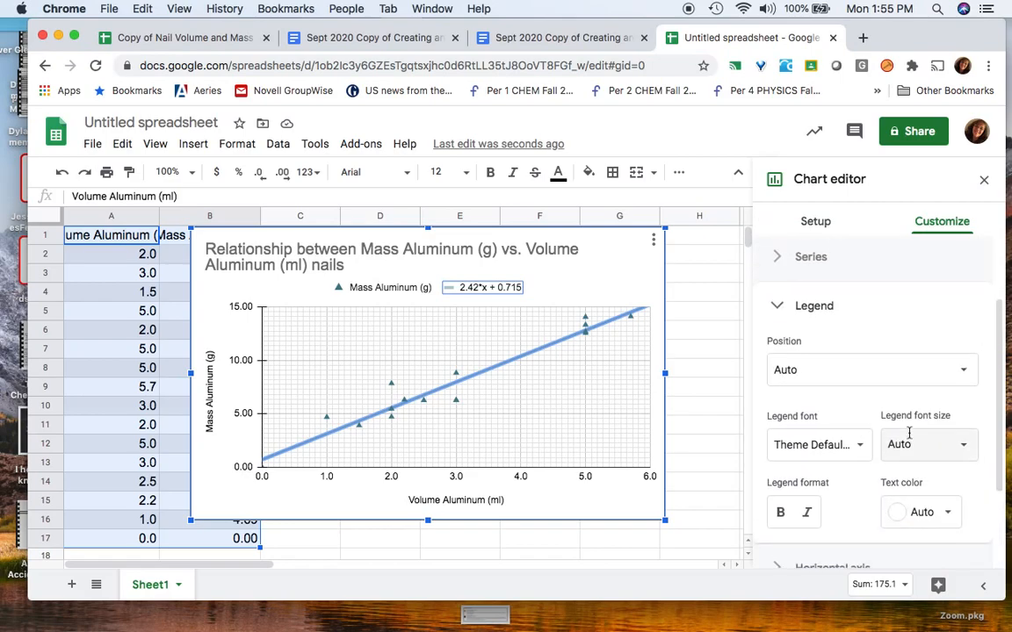
scroll(894, 489, "up", 3)
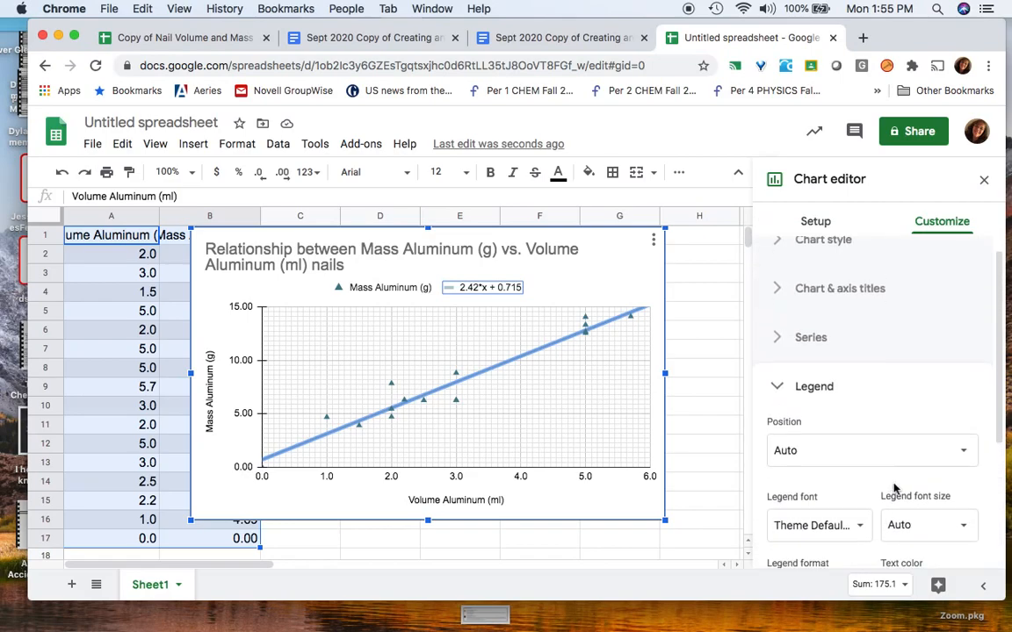
left_click(779, 395)
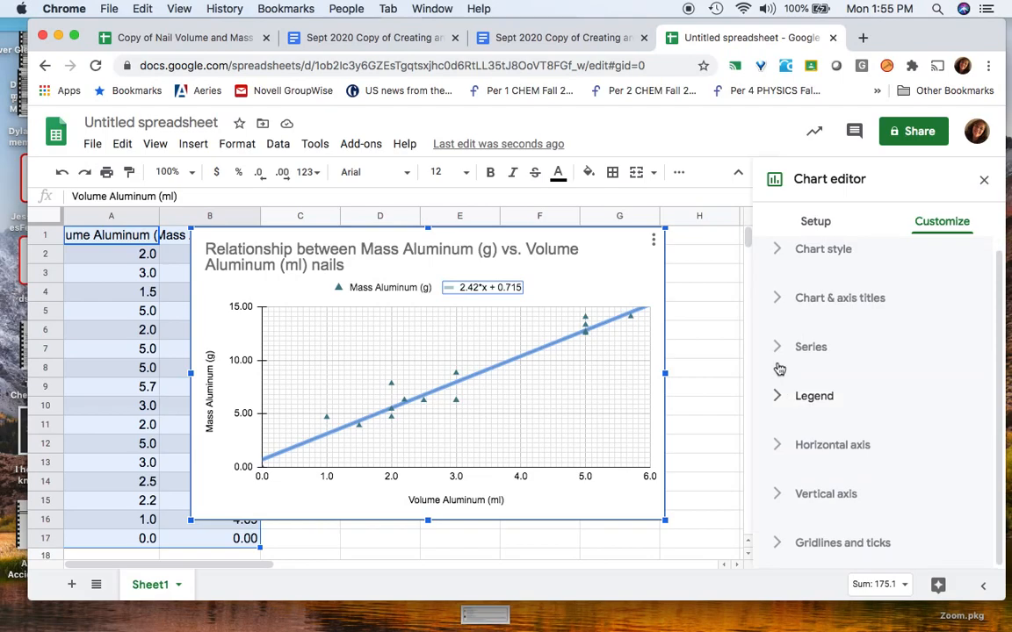
Set the line thickness of the Mass Aluminum (g) series trendline to 1px.
left_click(777, 348)
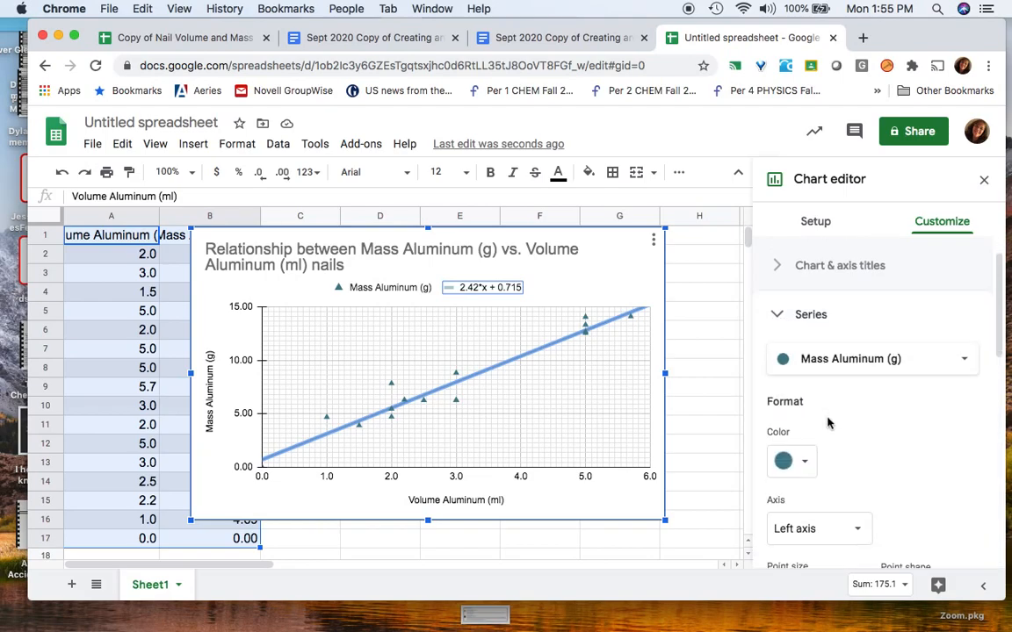
scroll(905, 408, "down", 5)
scroll(905, 408, "up", 2)
scroll(905, 408, "down", 3)
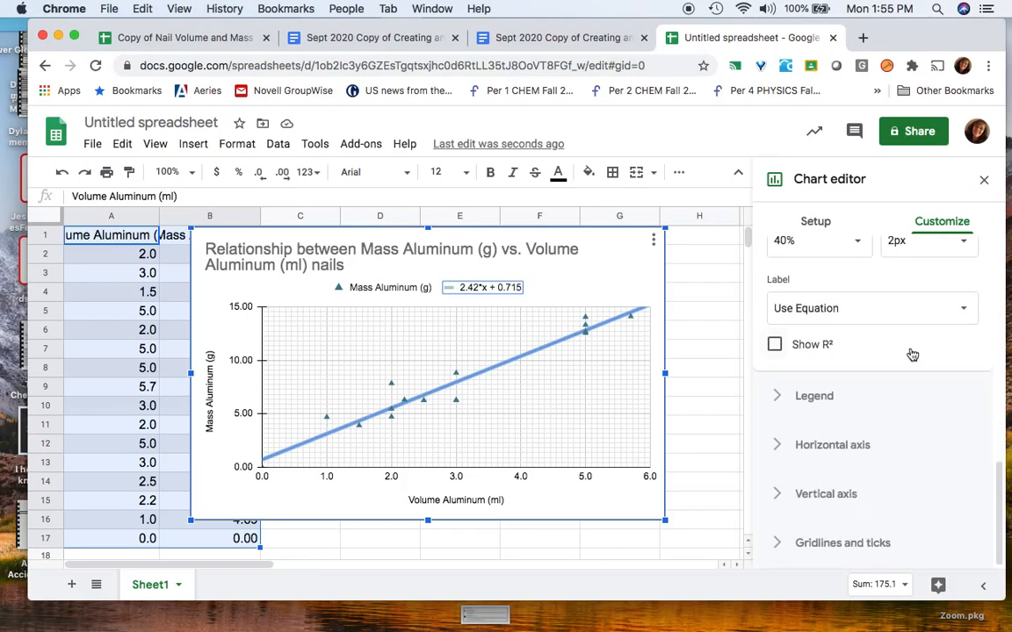
scroll(911, 355, "up", 3)
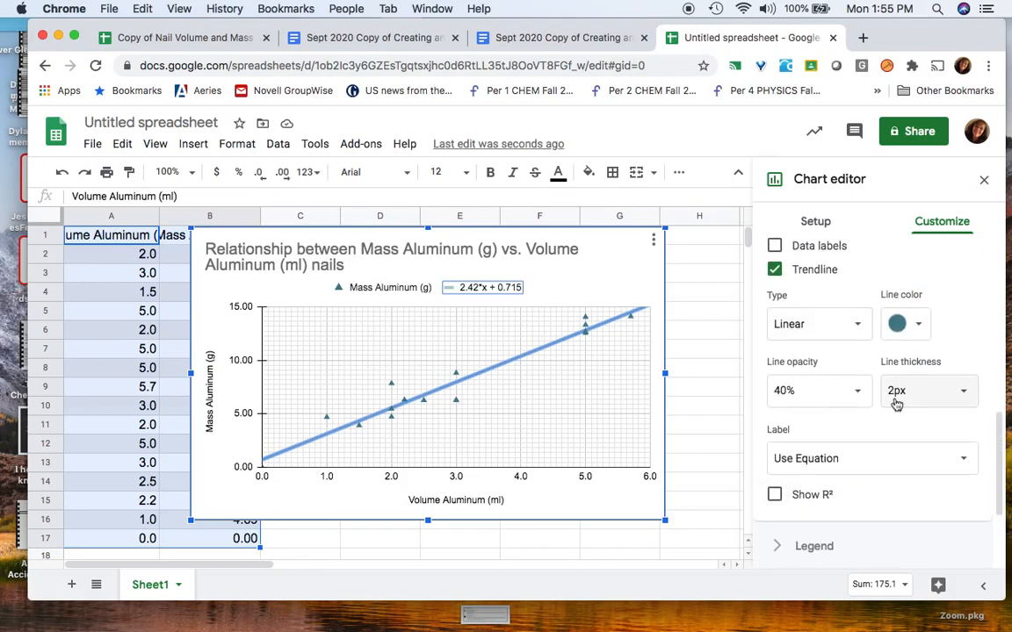
left_click(896, 403)
left_click(896, 425)
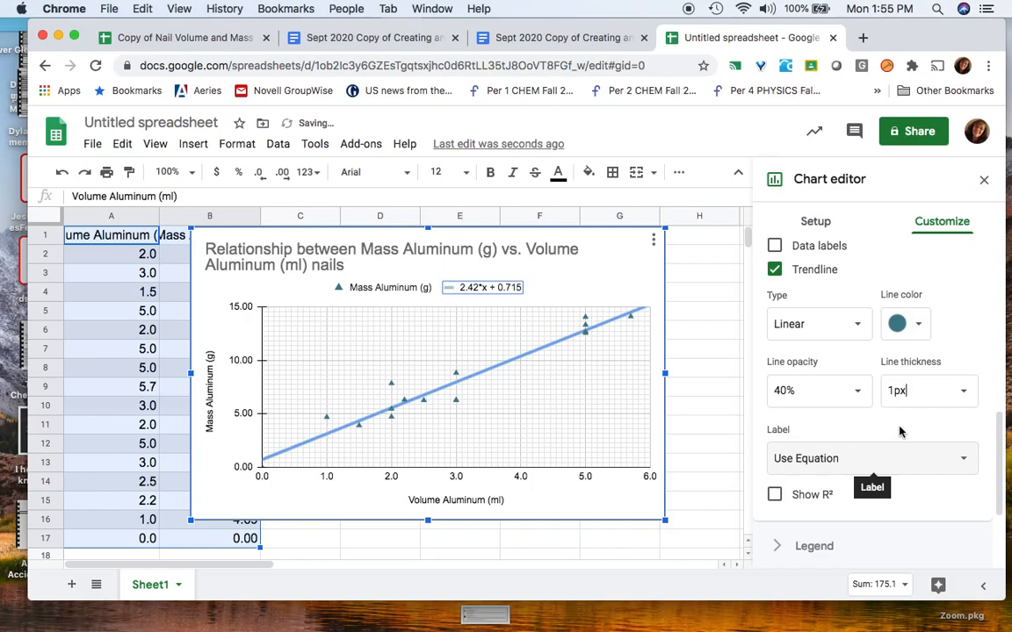